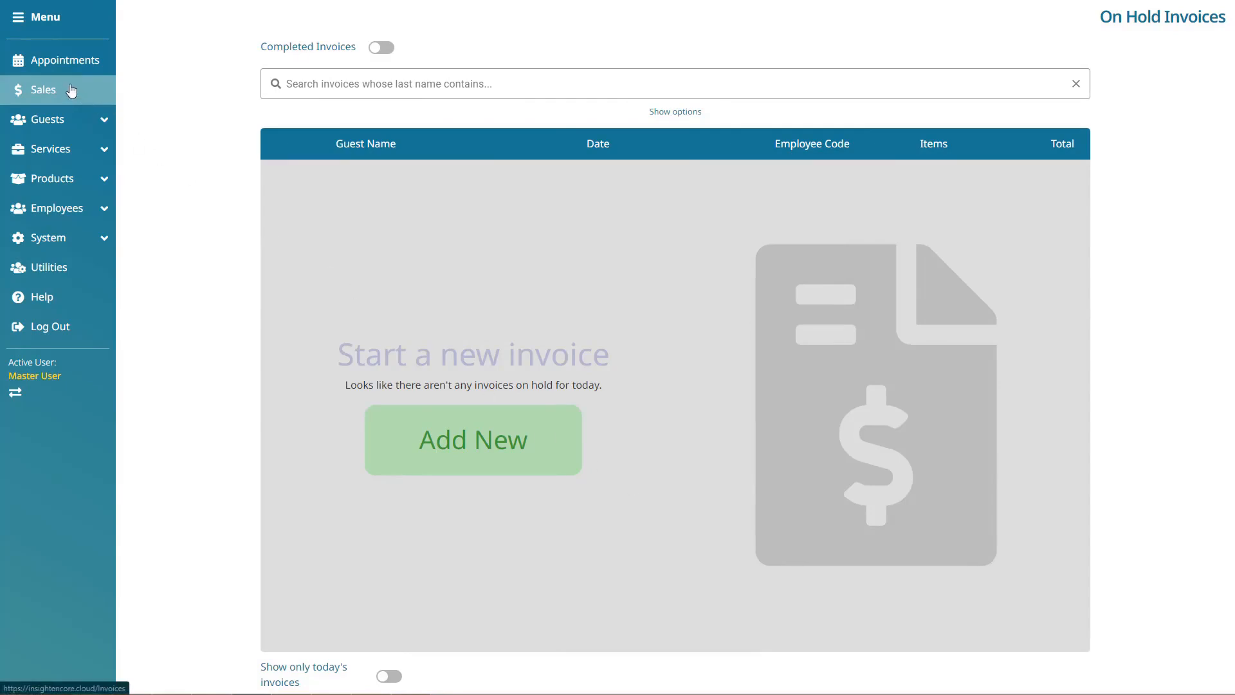
Start a new invoice and view the walk-in guest form, closing it without adding a walk-in
click(562, 456)
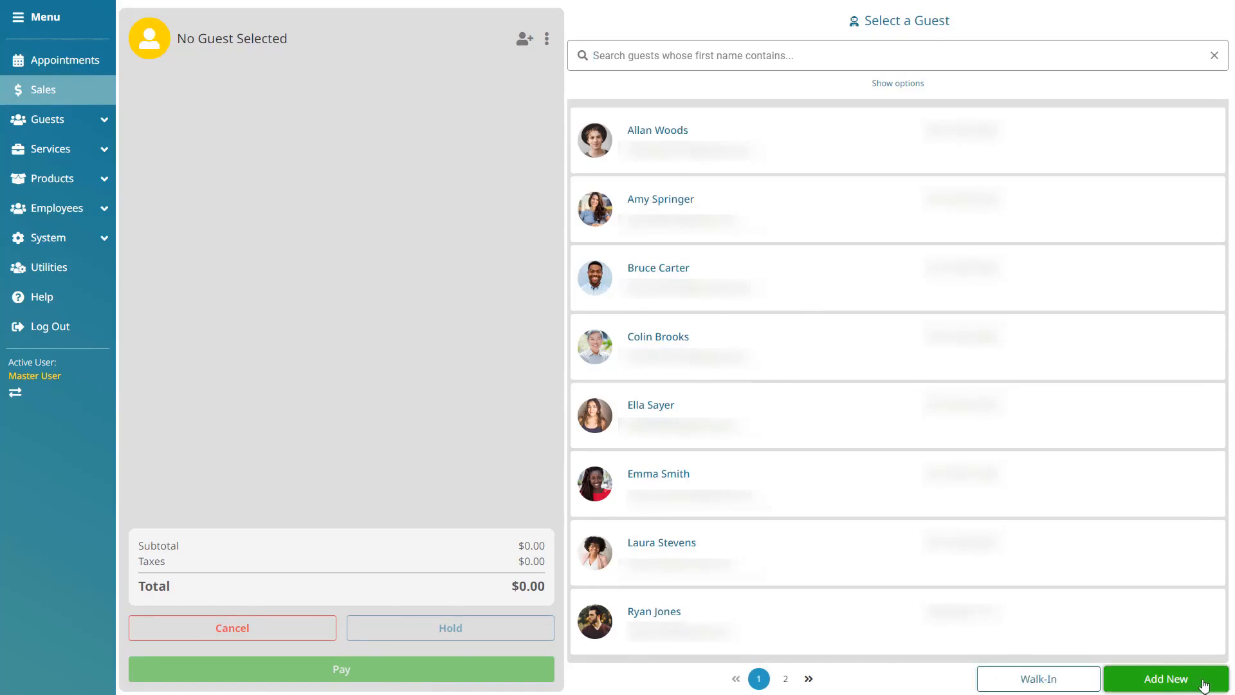
click(1071, 683)
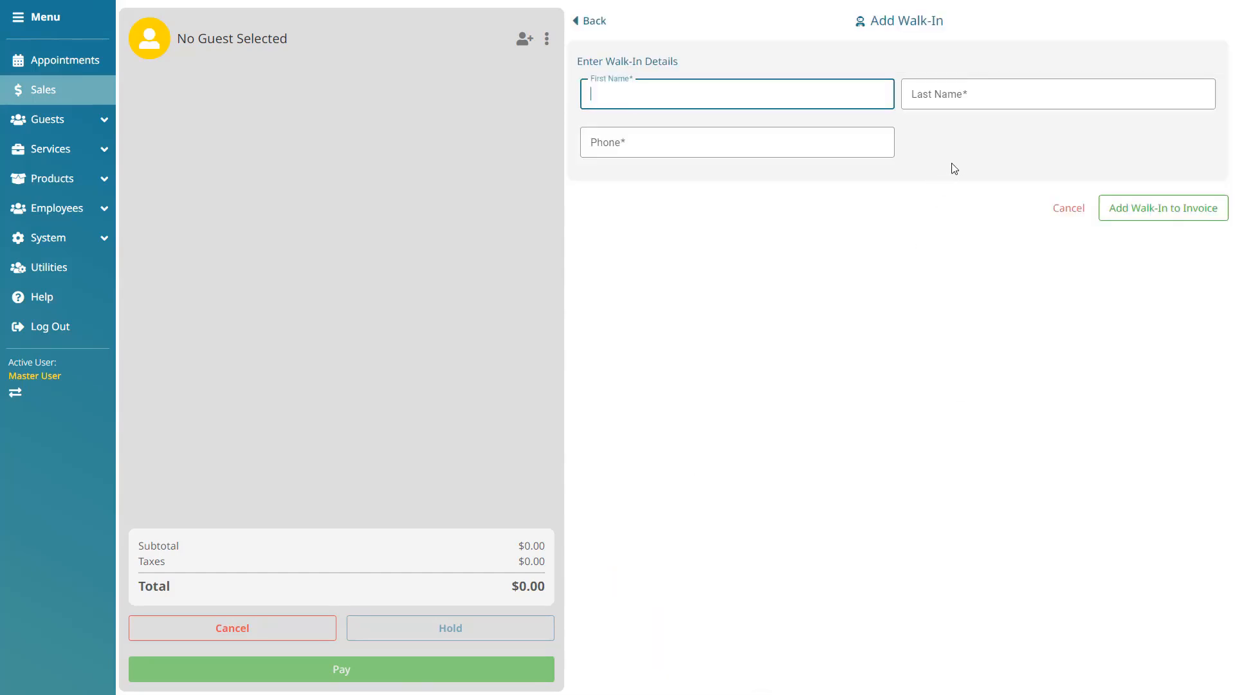
click(1079, 217)
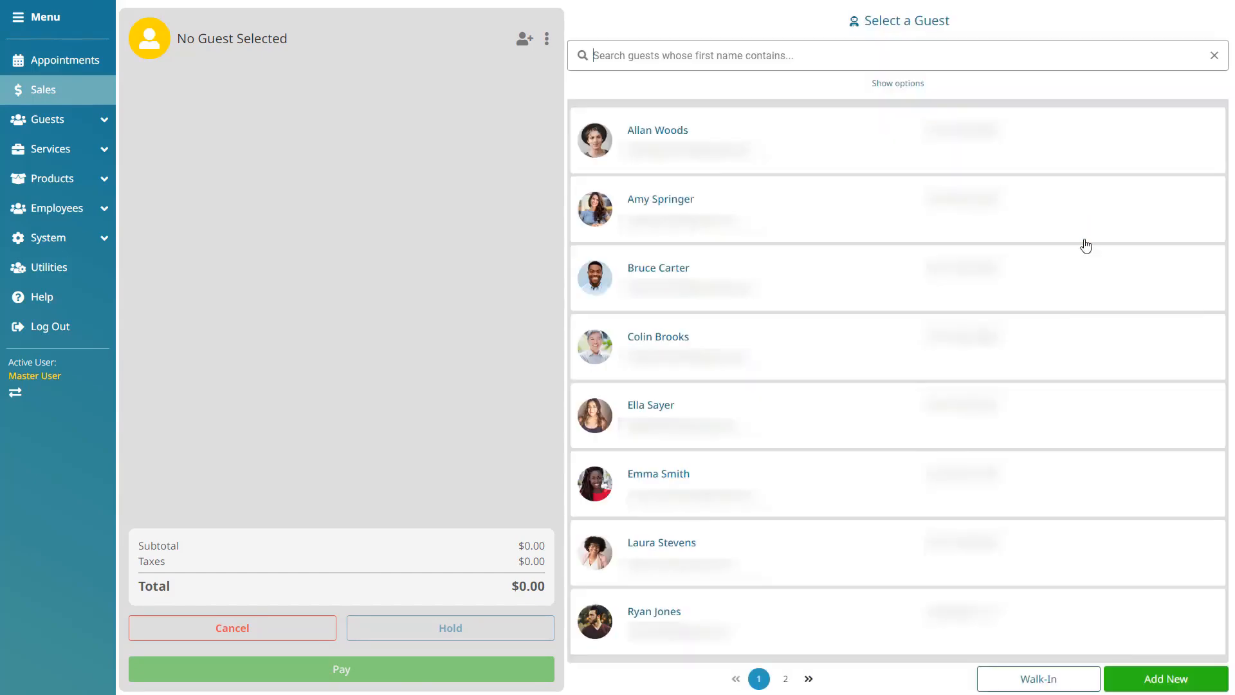
Review the new guest form including its optional fields, and close it without adding a guest
click(1204, 684)
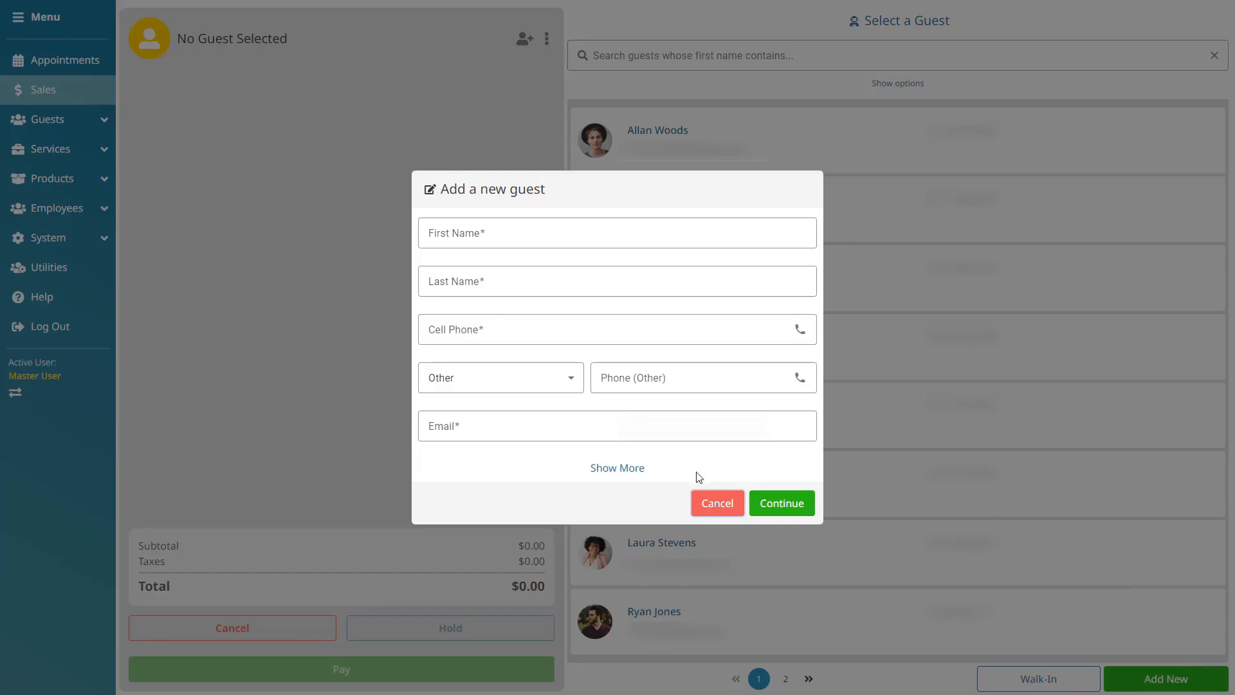
click(629, 469)
scroll(634, 442, down, 6)
scroll(636, 443, up, 6)
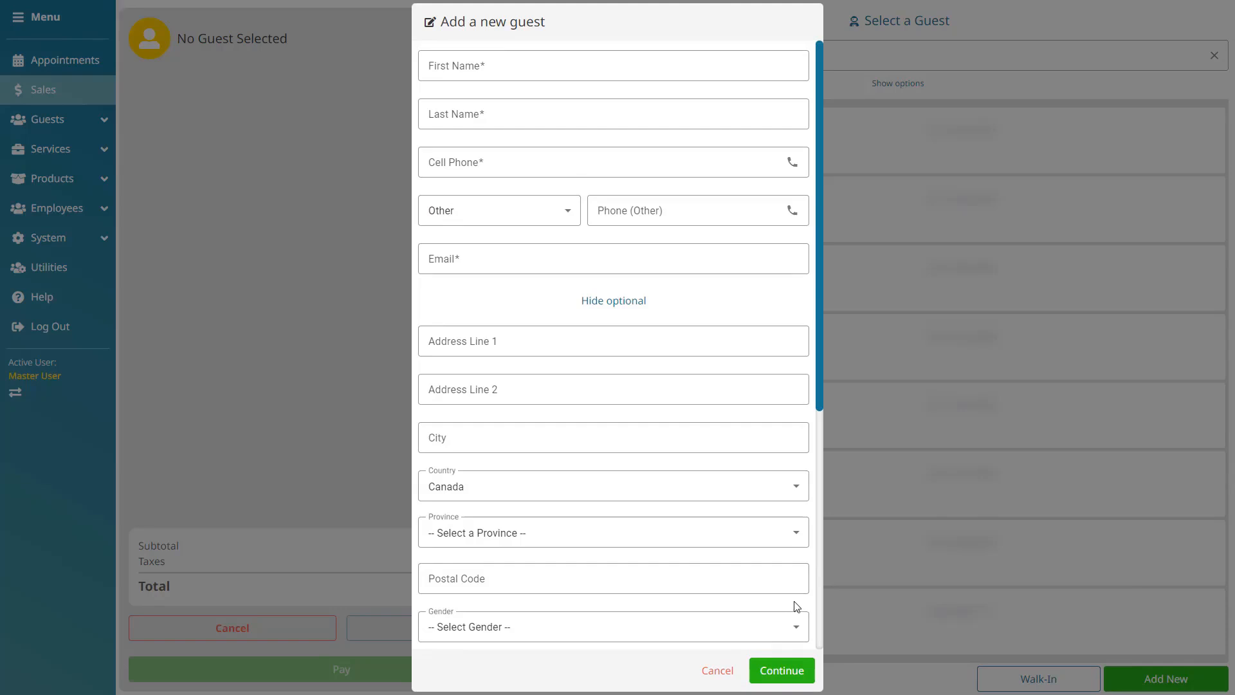
click(717, 670)
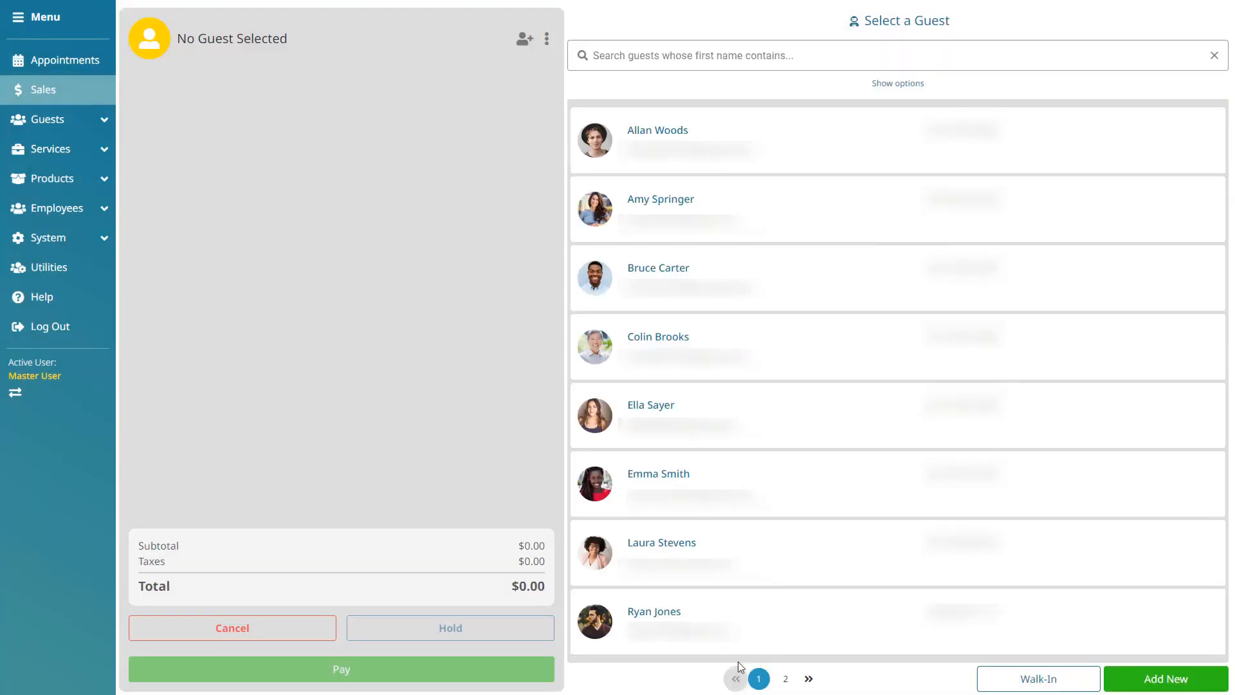
Assign the second guest in the list to the invoice and select the third employee as provider
click(882, 217)
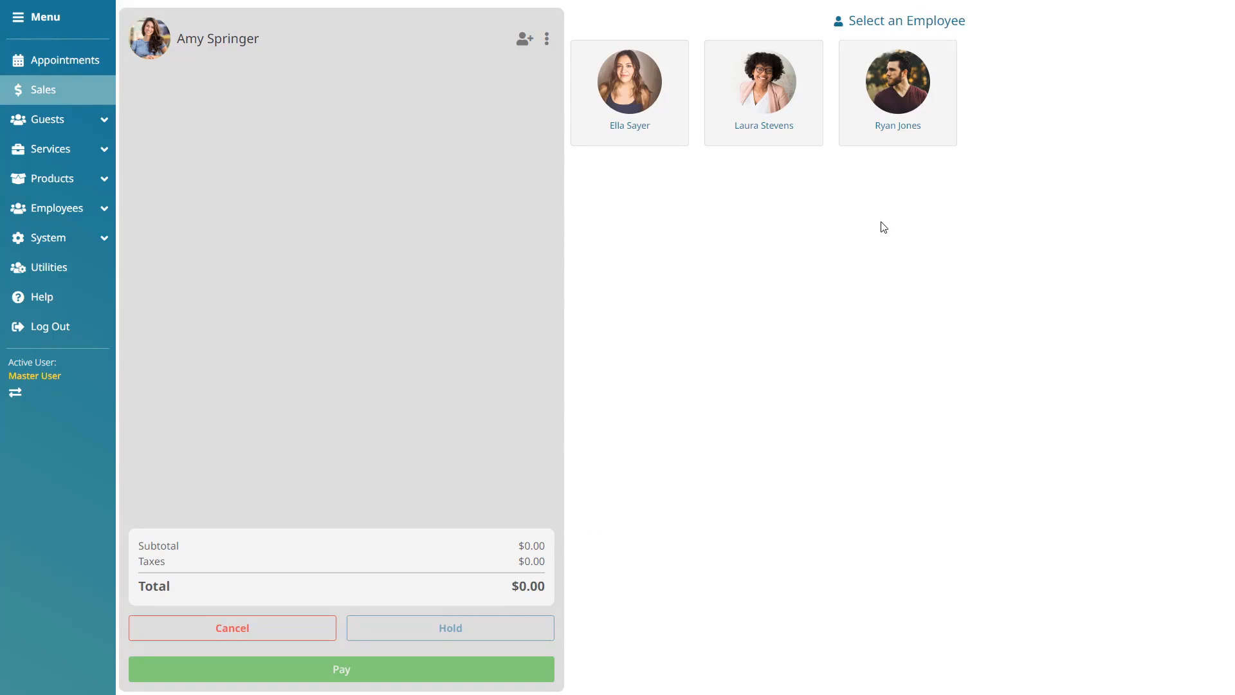
click(938, 104)
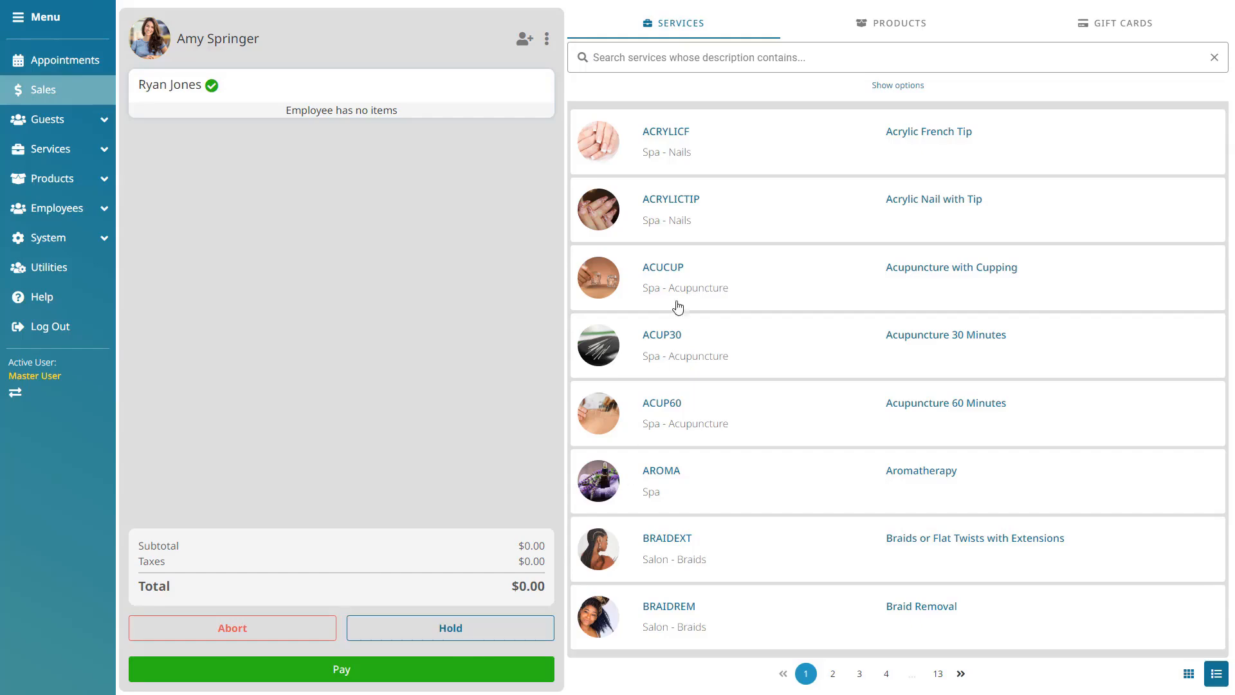
View the product list and the gift card form, and return to the service list
click(982, 31)
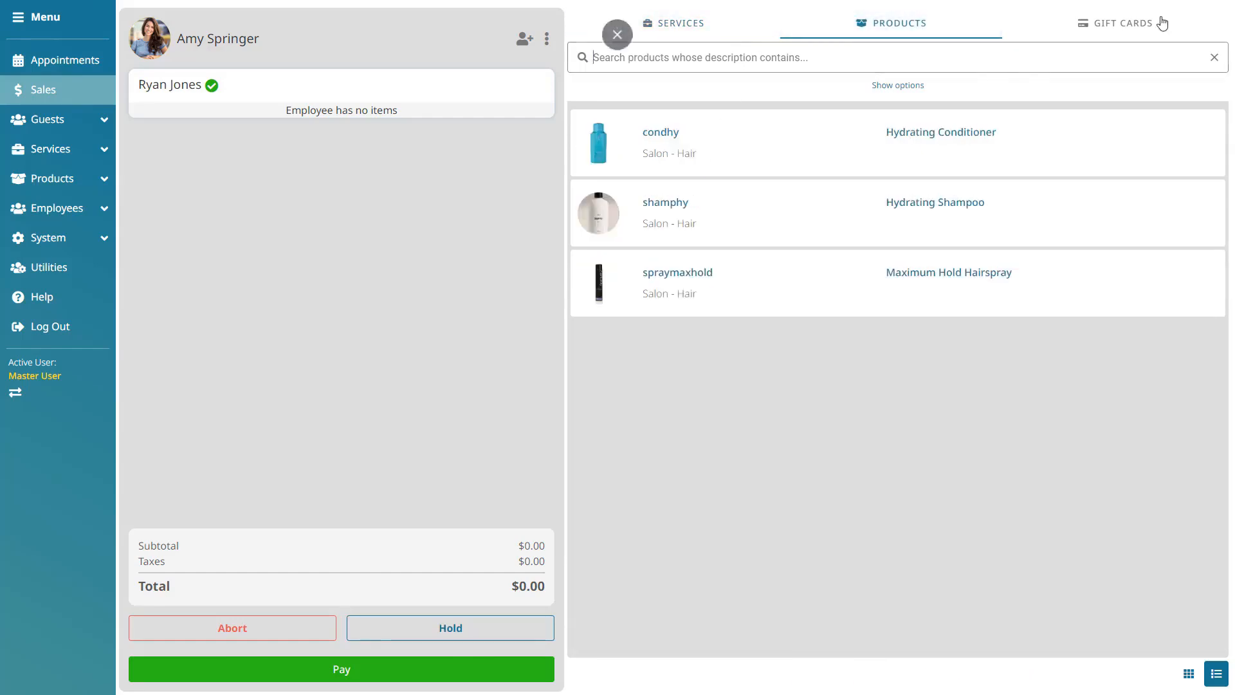
click(1169, 24)
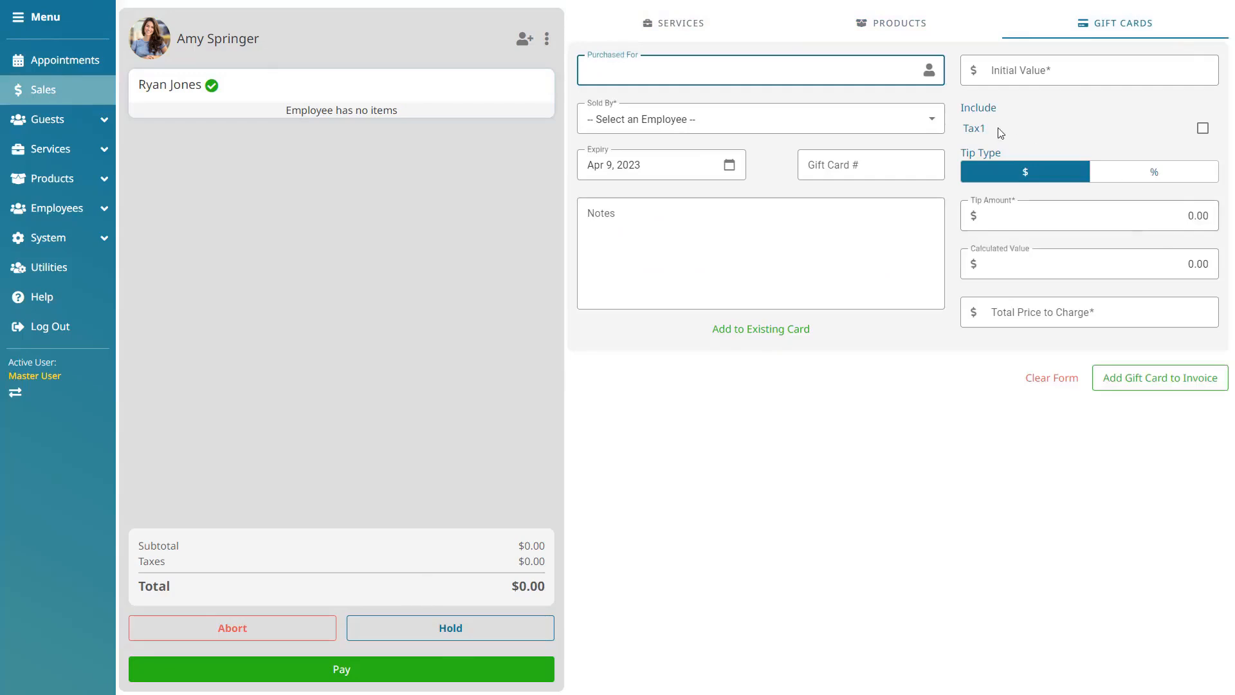
click(959, 30)
click(777, 32)
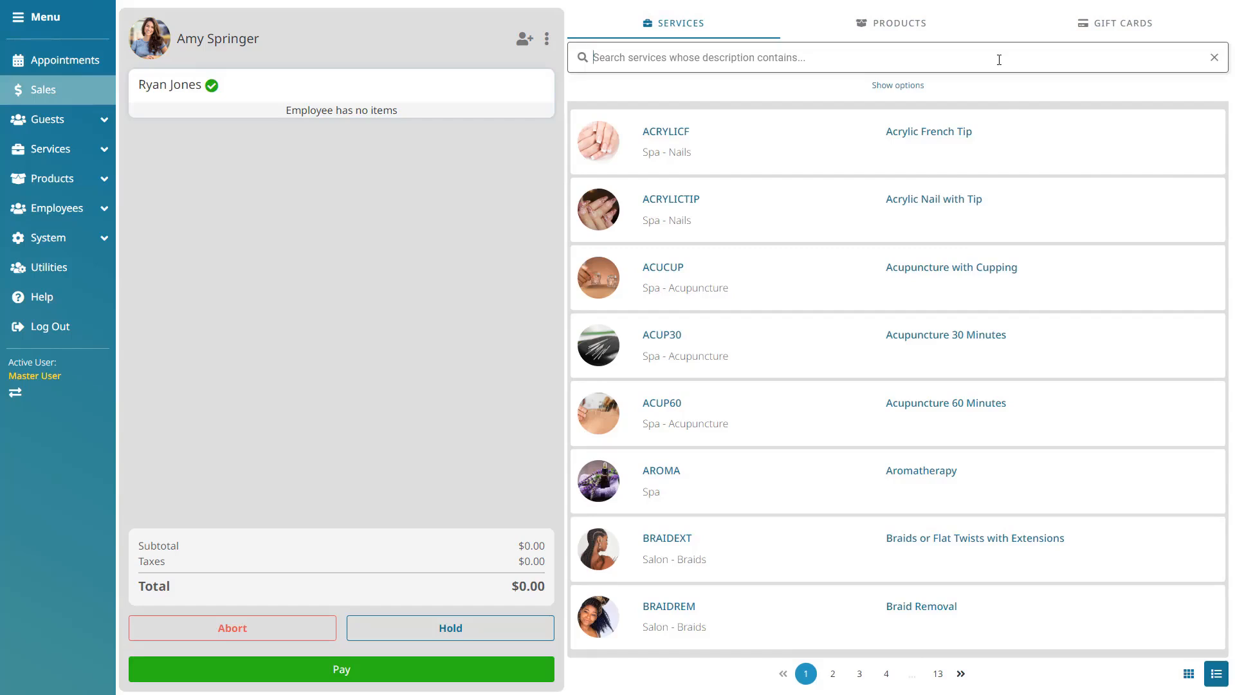
Search the services for "Facial", add the Facial service to the invoice and clear the search
text(Facial)
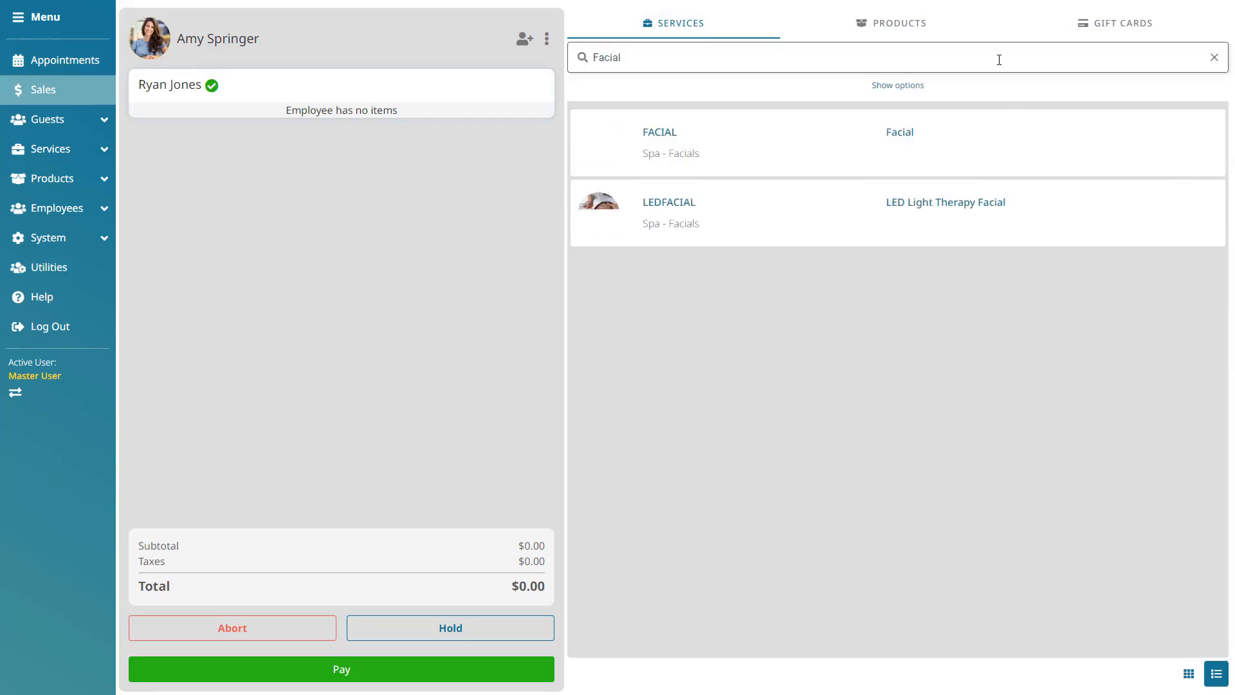
click(797, 160)
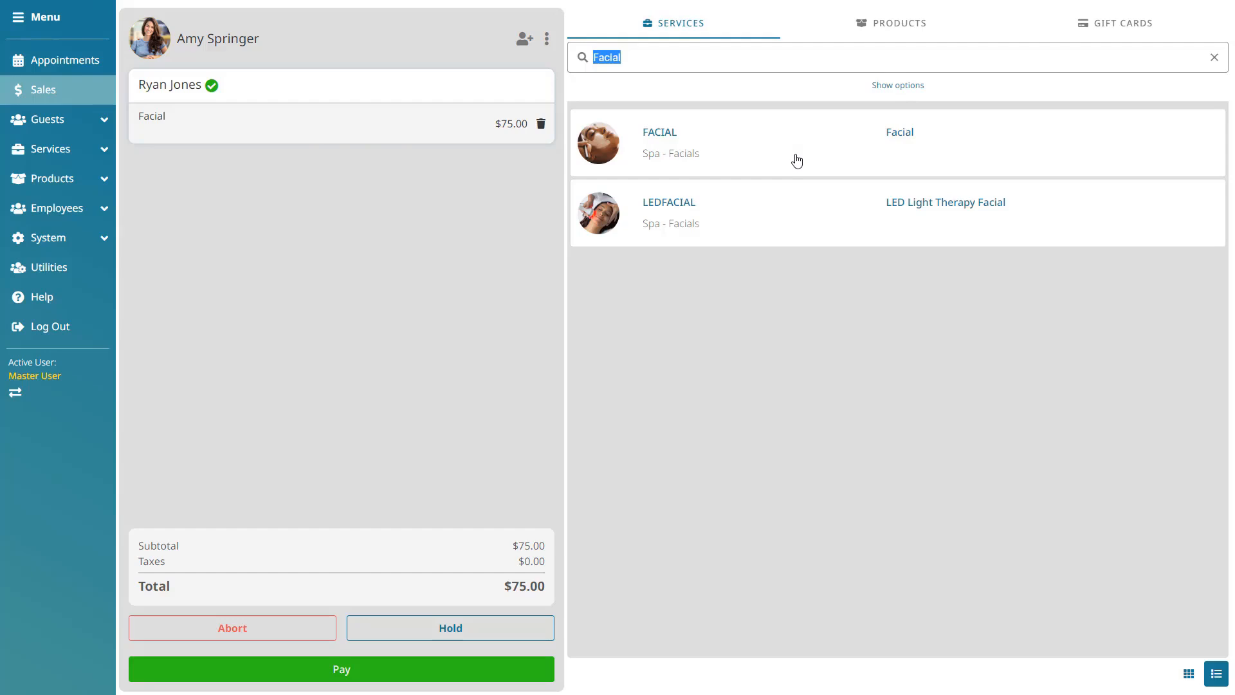
click(1214, 57)
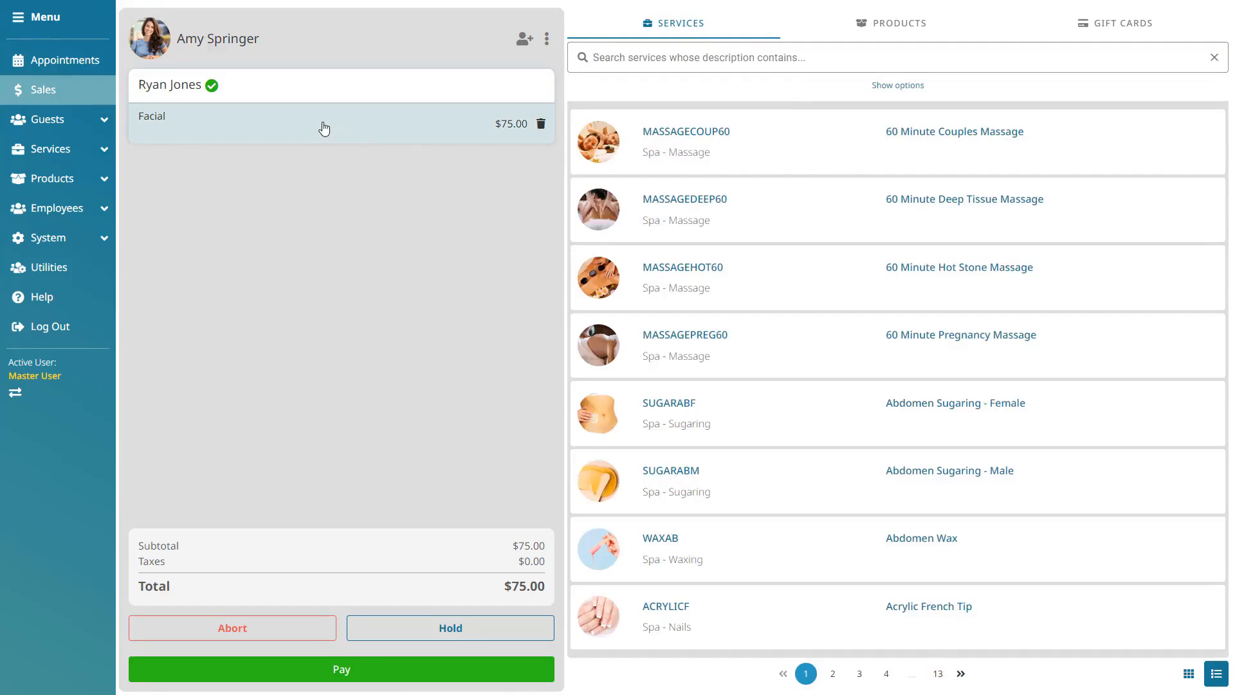
Open the Facial item's details and view its discount settings without applying a discount
click(457, 128)
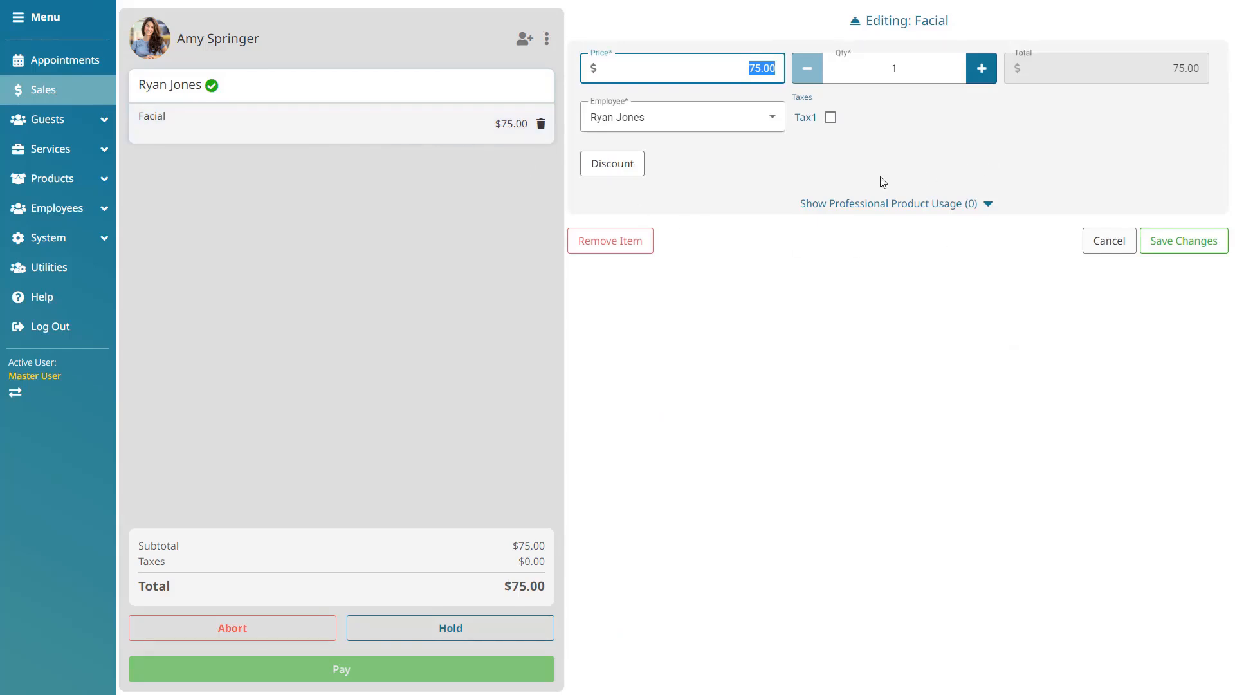
click(615, 168)
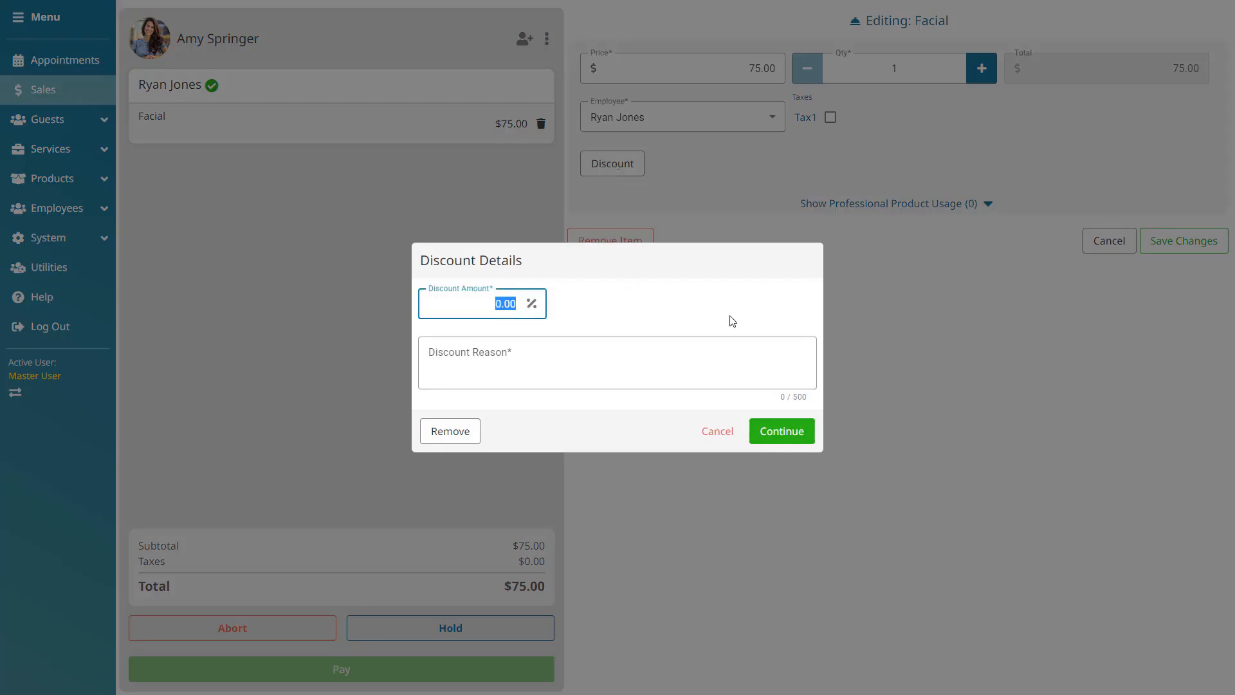
click(717, 432)
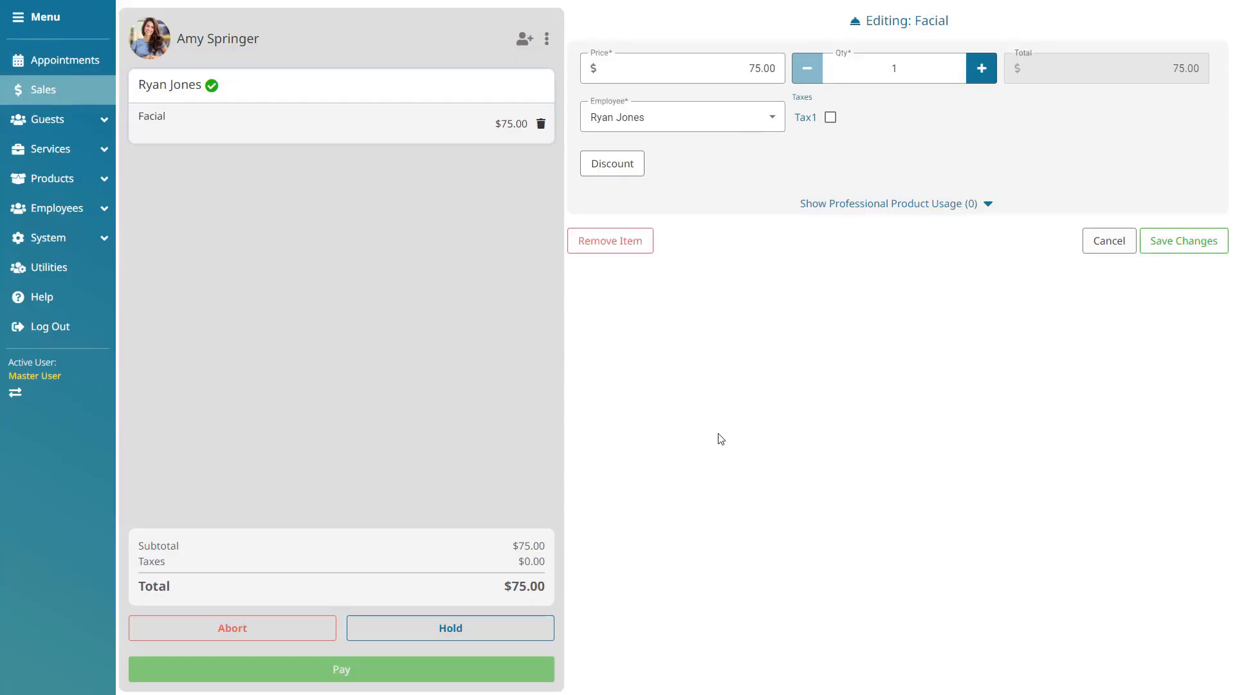
Add two blank professional product usage rows to the Facial item, remove both and cancel the item's editing
click(988, 205)
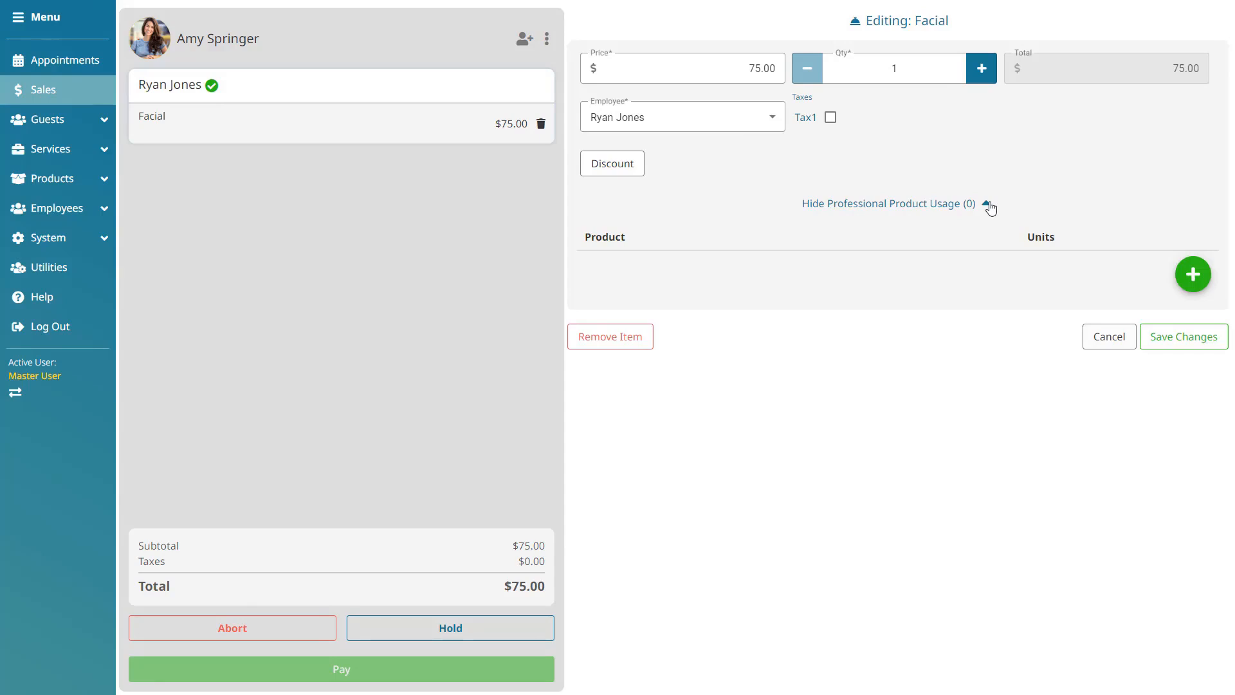
click(1192, 273)
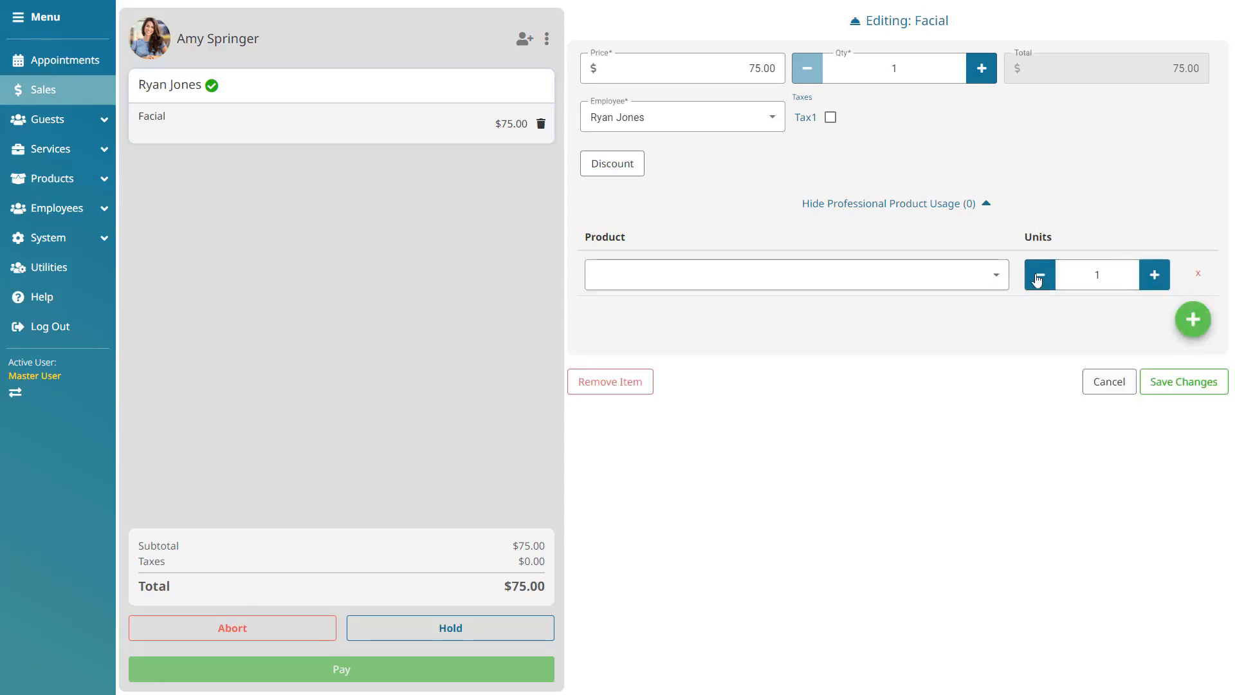
click(1192, 319)
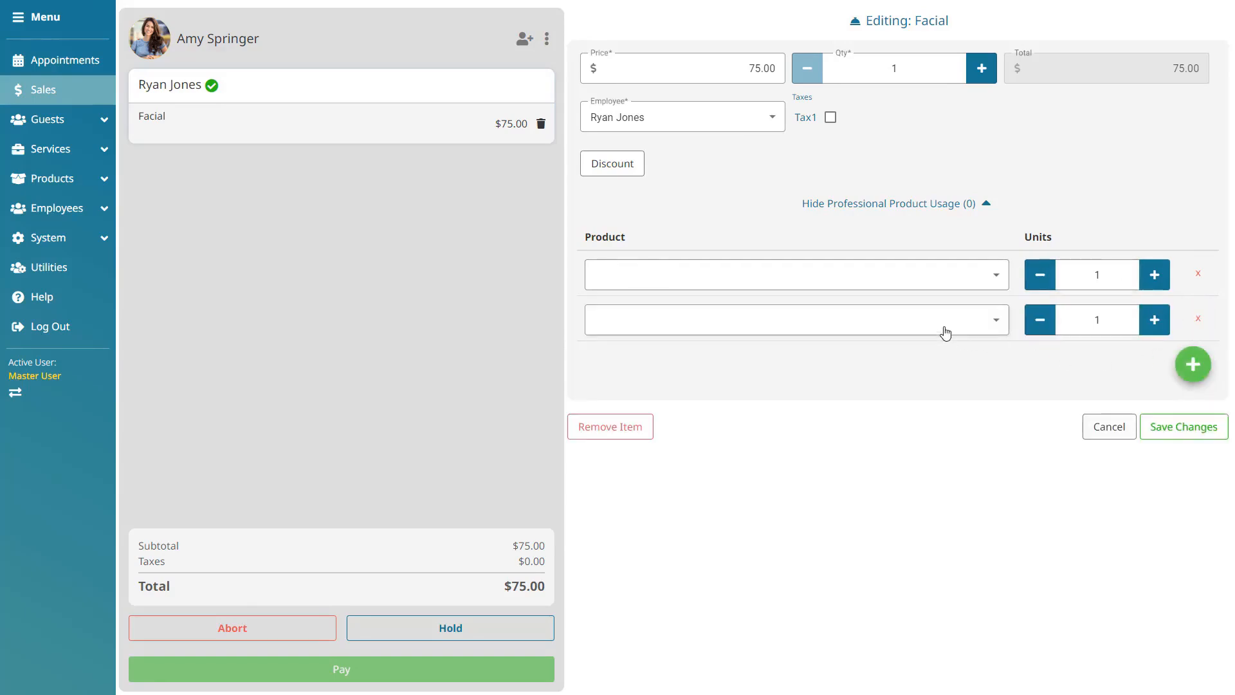
click(1197, 319)
click(1197, 274)
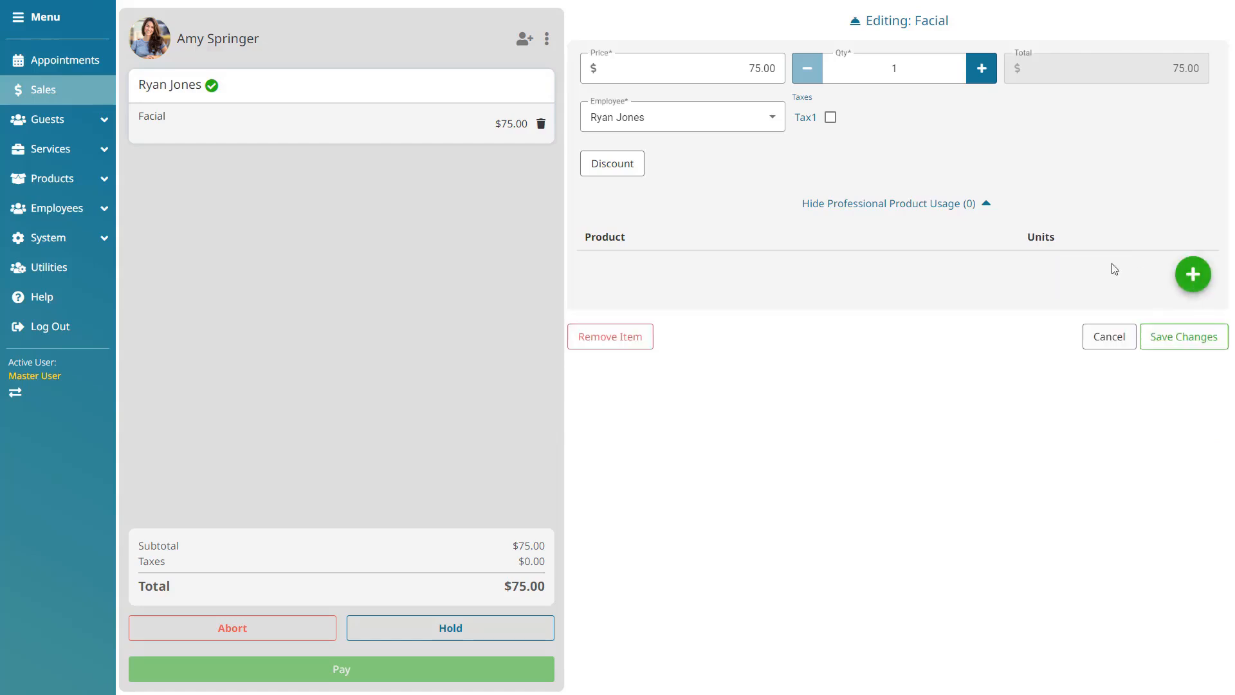
click(987, 205)
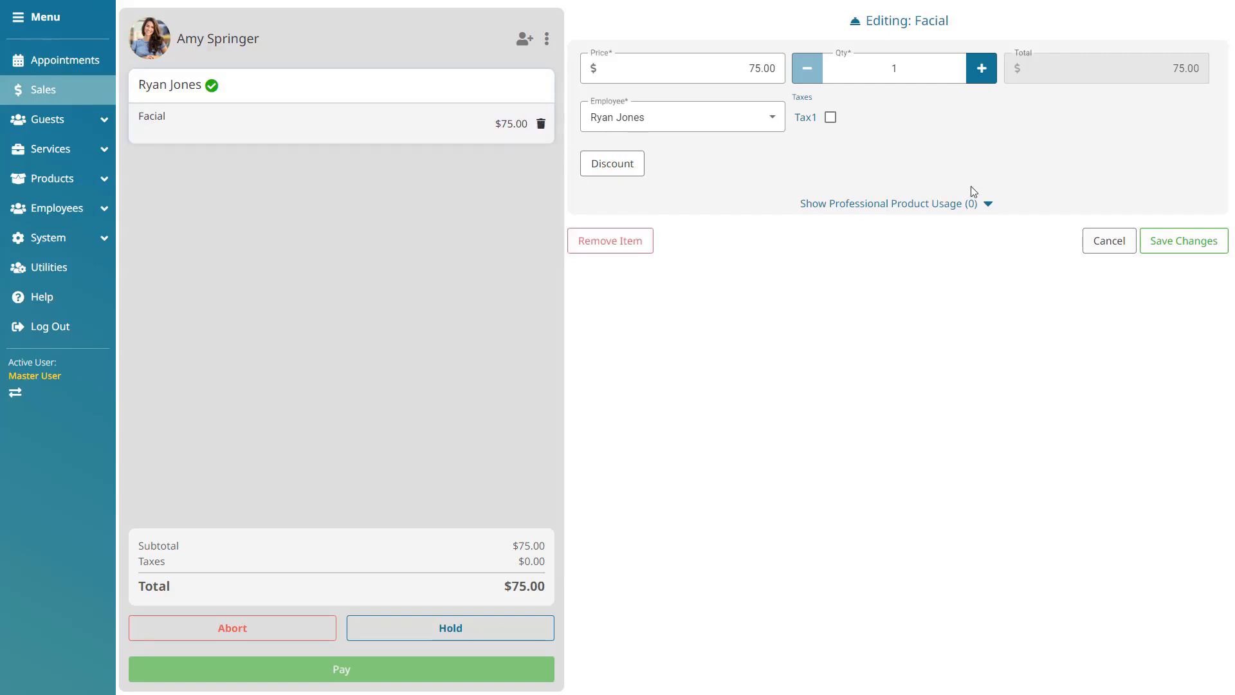
click(1119, 245)
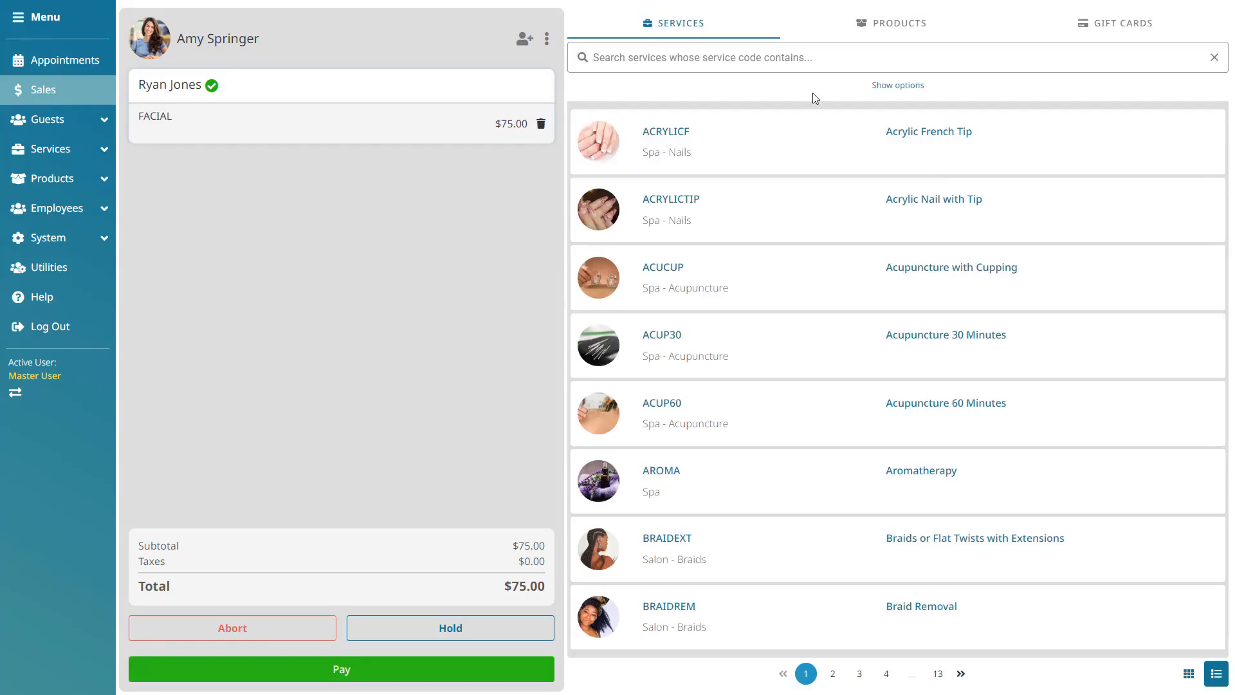
Search the services for "Mani" and add the Deluxe Manicure to the invoice with its eligible employee
click(773, 57)
text(Mani)
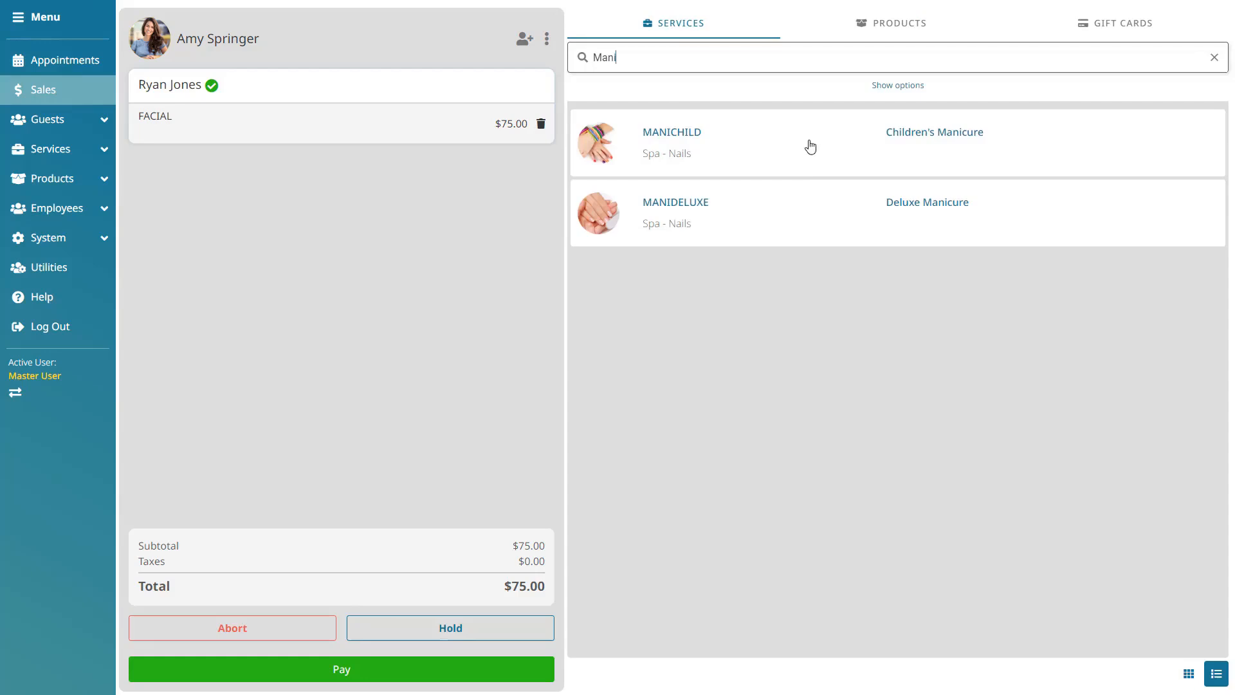
click(814, 212)
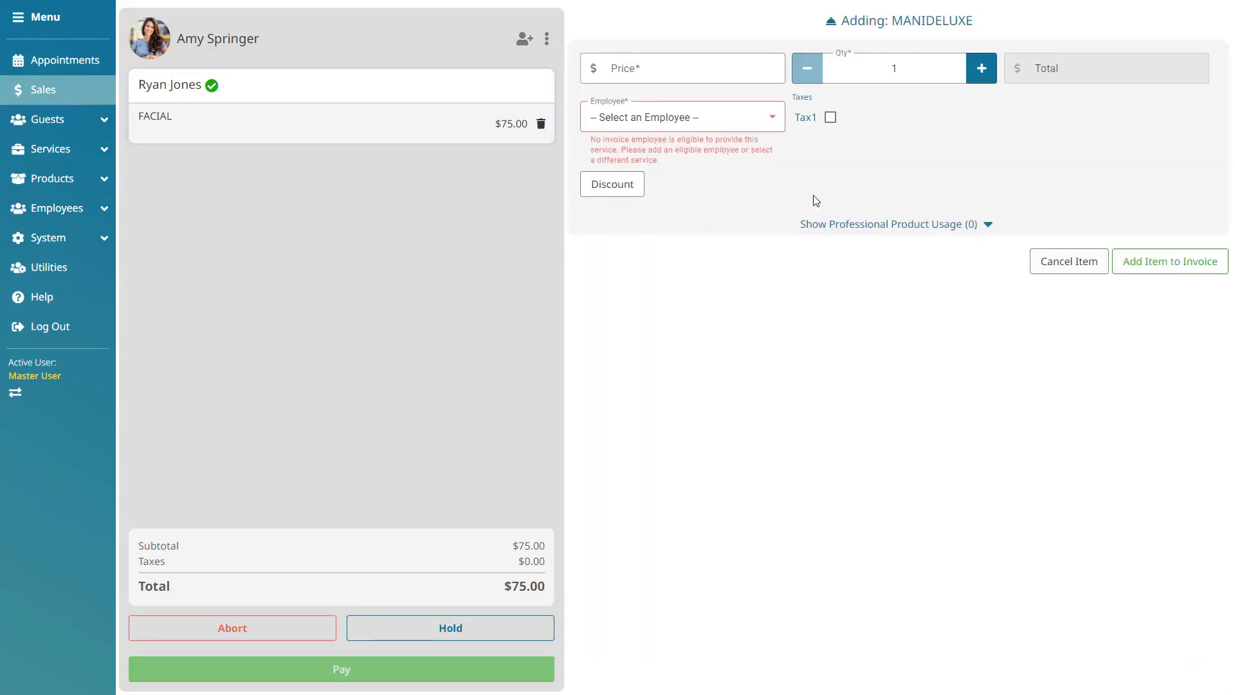
click(775, 119)
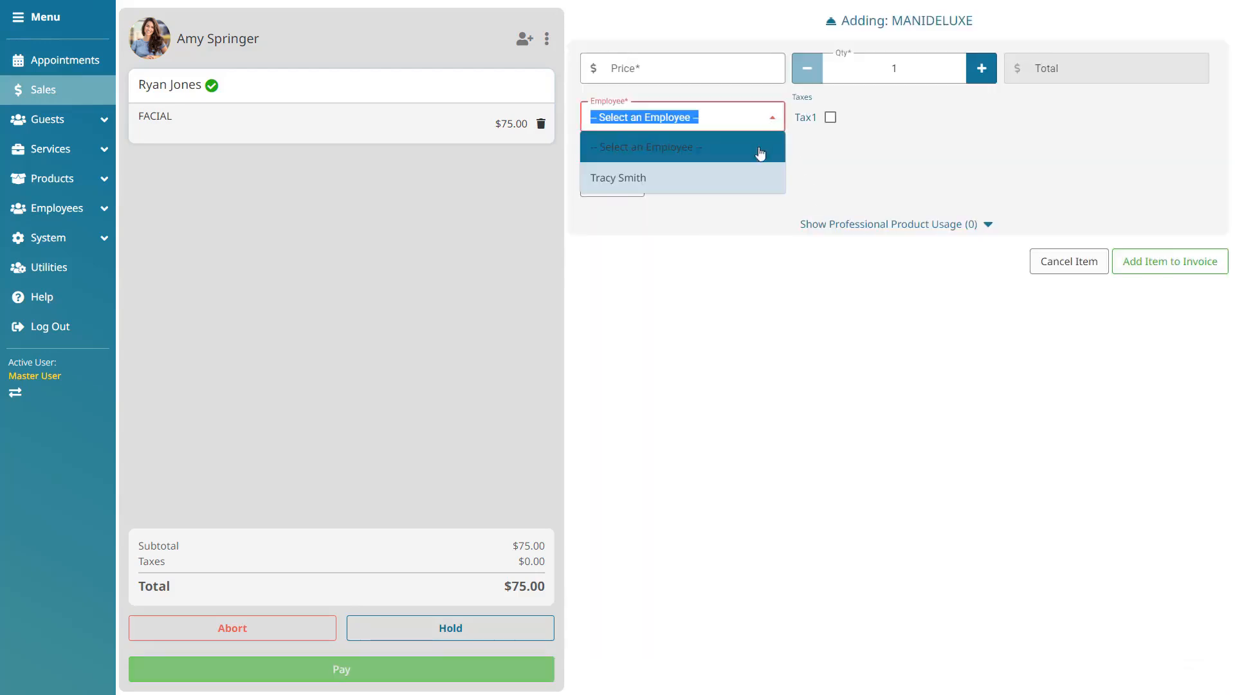
click(750, 180)
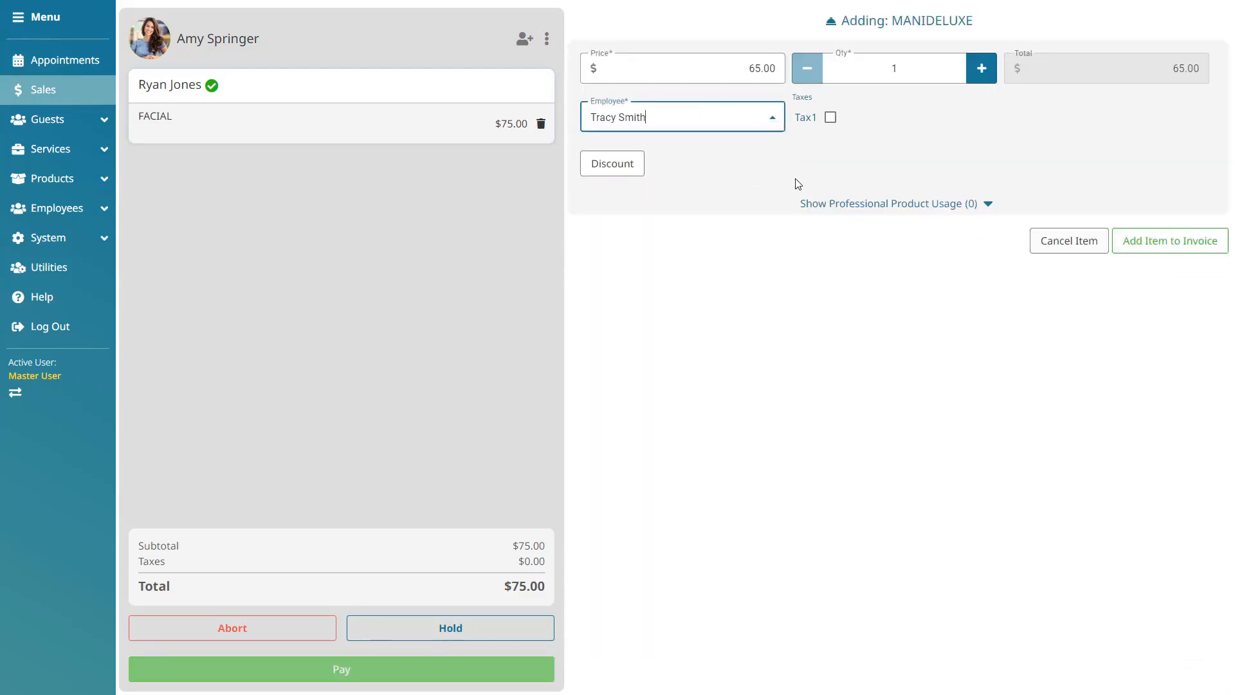
click(779, 72)
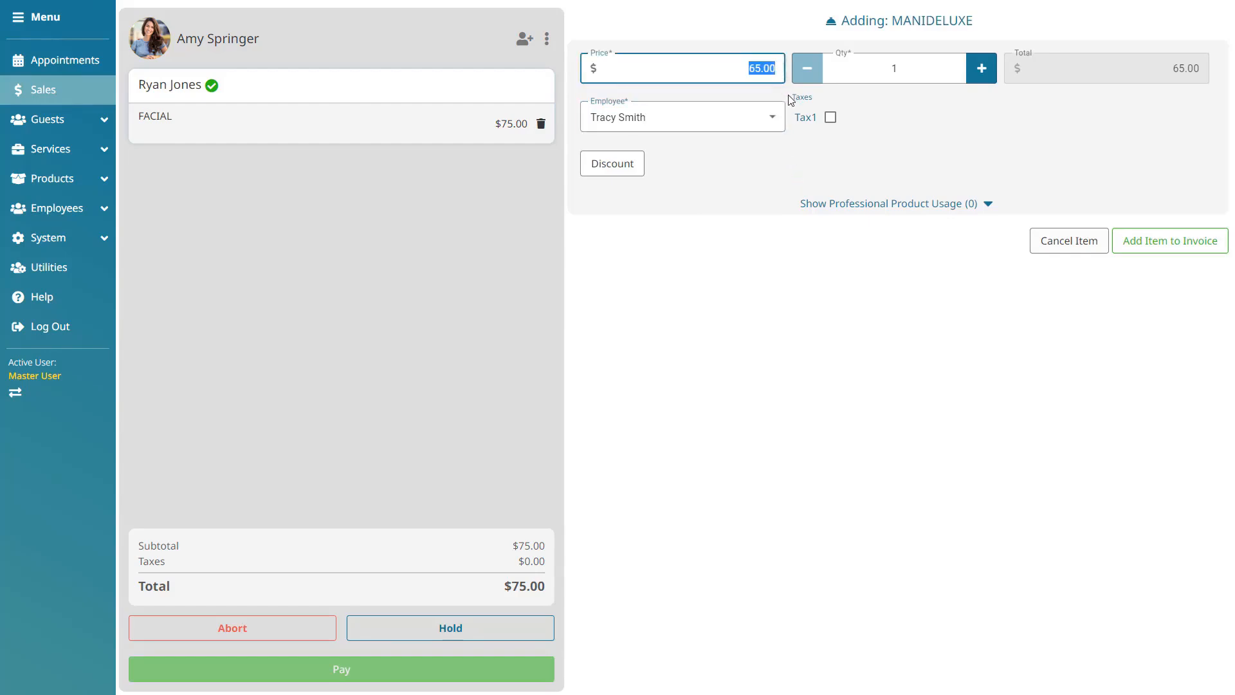
click(791, 99)
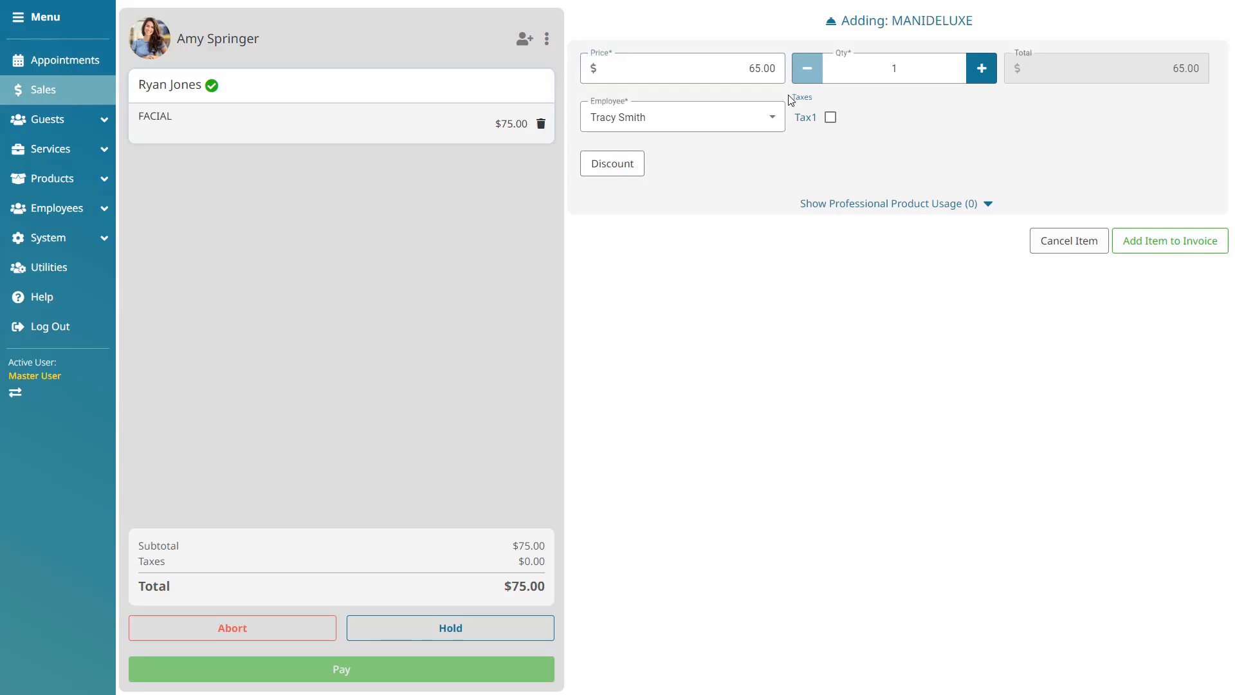
click(1196, 241)
click(1211, 61)
Add the Hydrating Shampoo product to the invoice, then review and save its item details
click(971, 26)
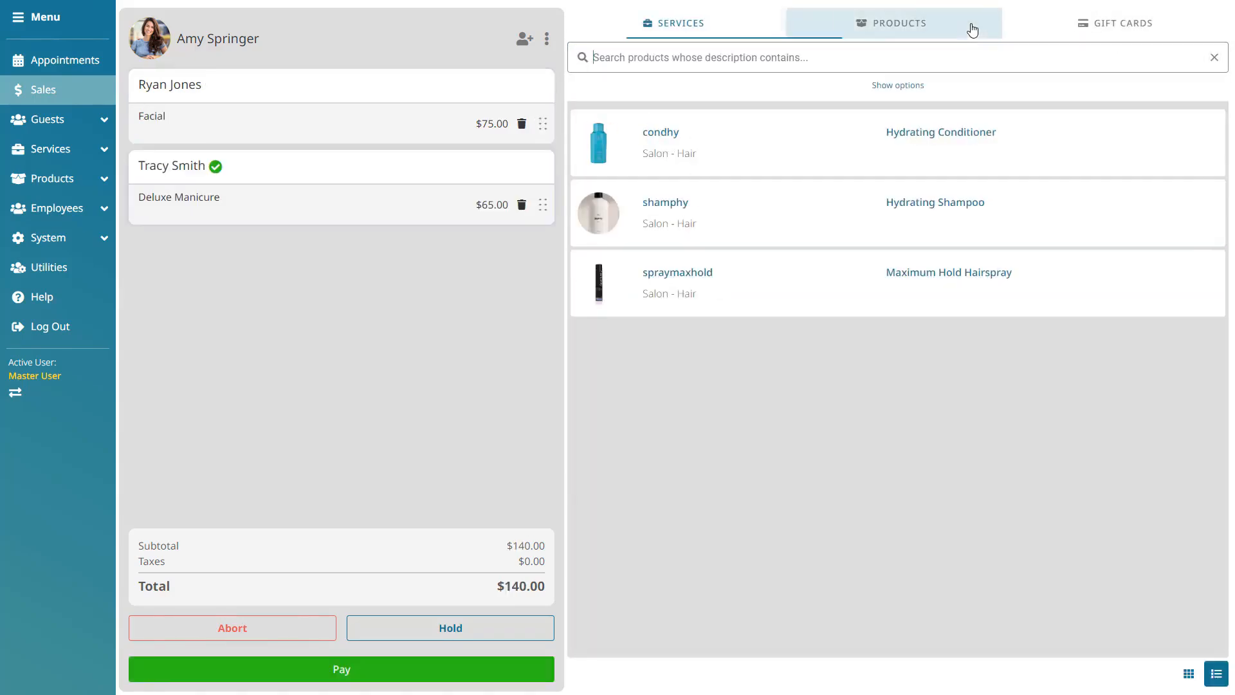
click(1018, 230)
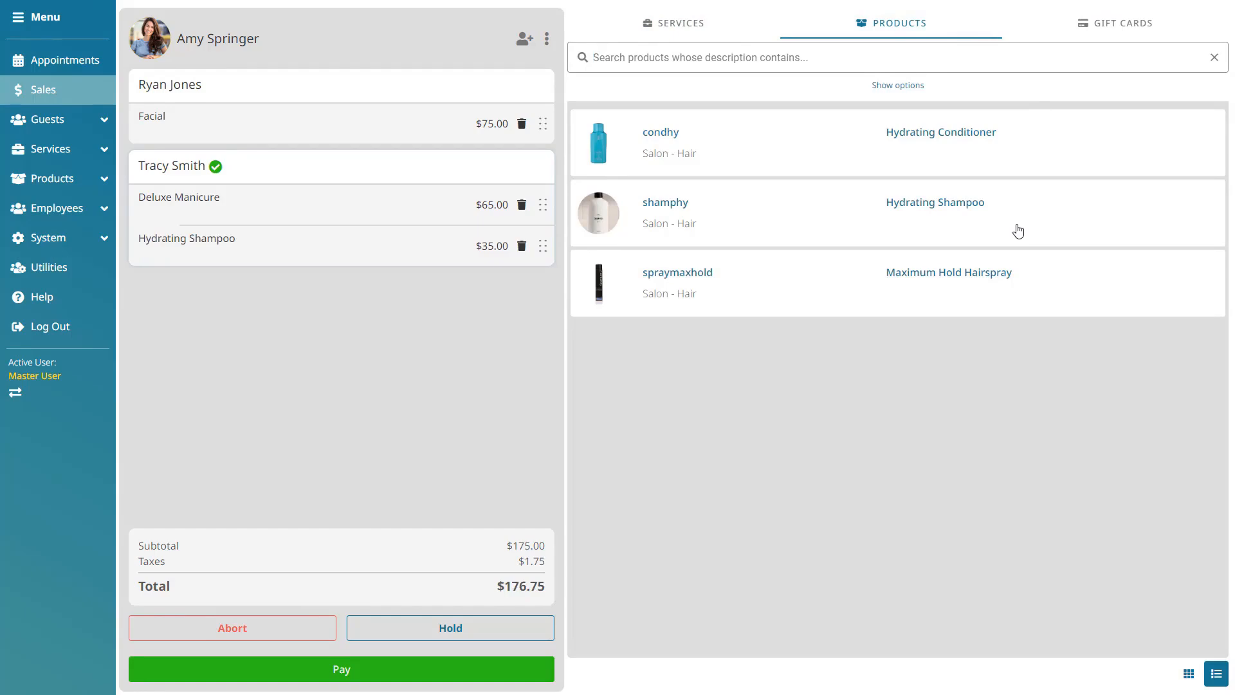
click(448, 249)
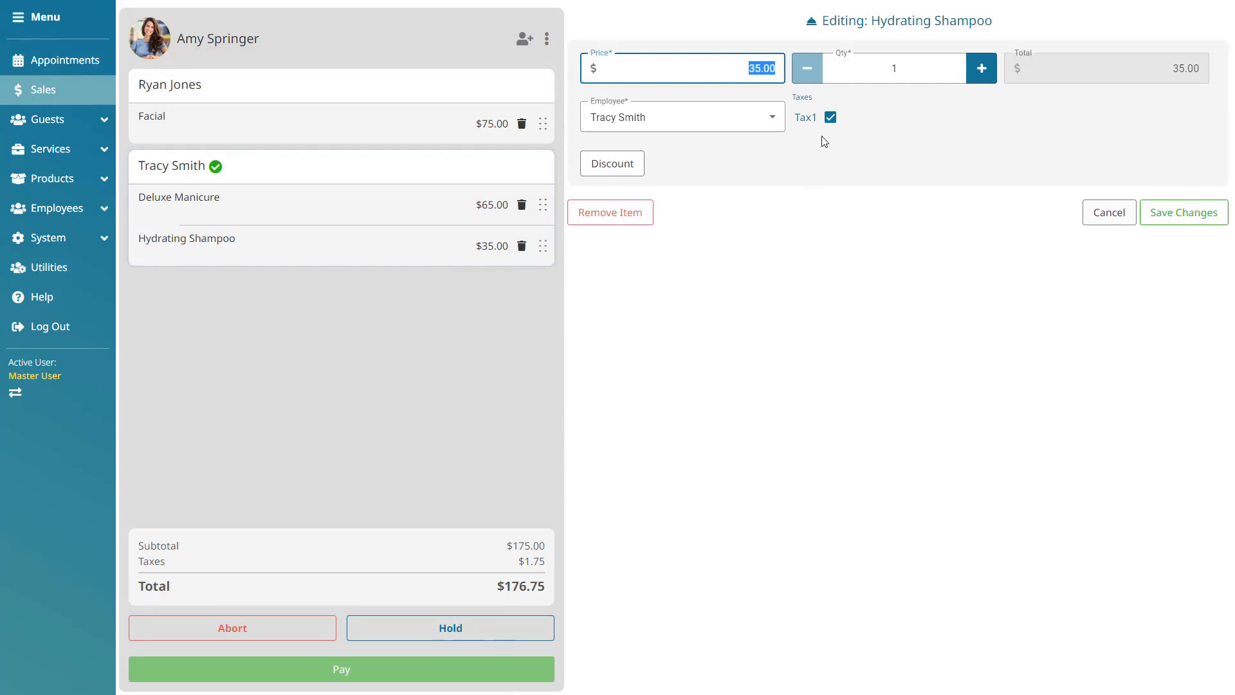
click(1182, 213)
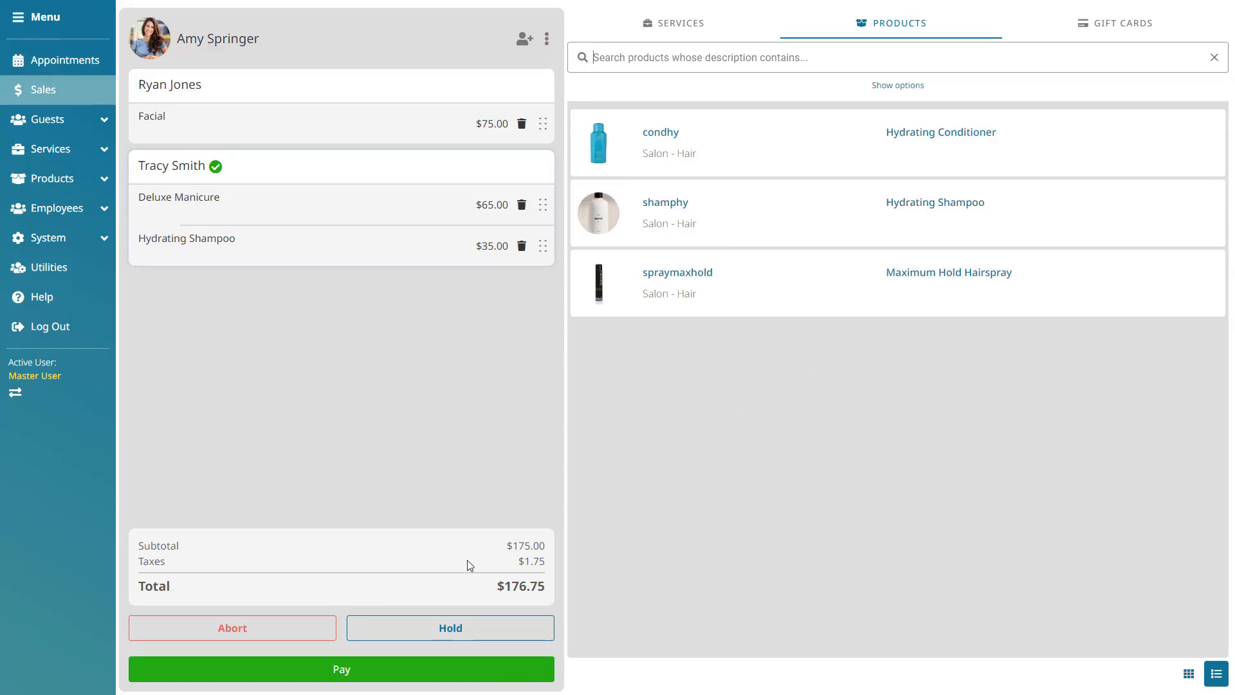
Add a debit payment of $176.75 with a $23 tip to the invoice
click(419, 669)
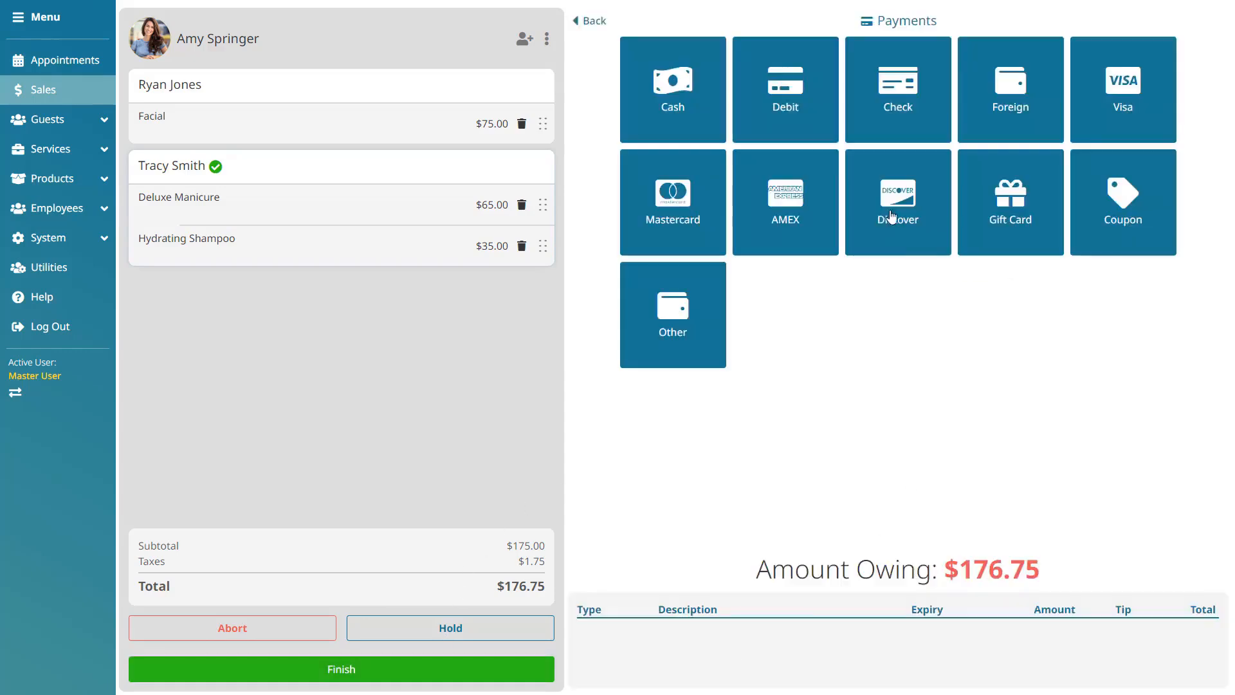
click(798, 91)
text(23)
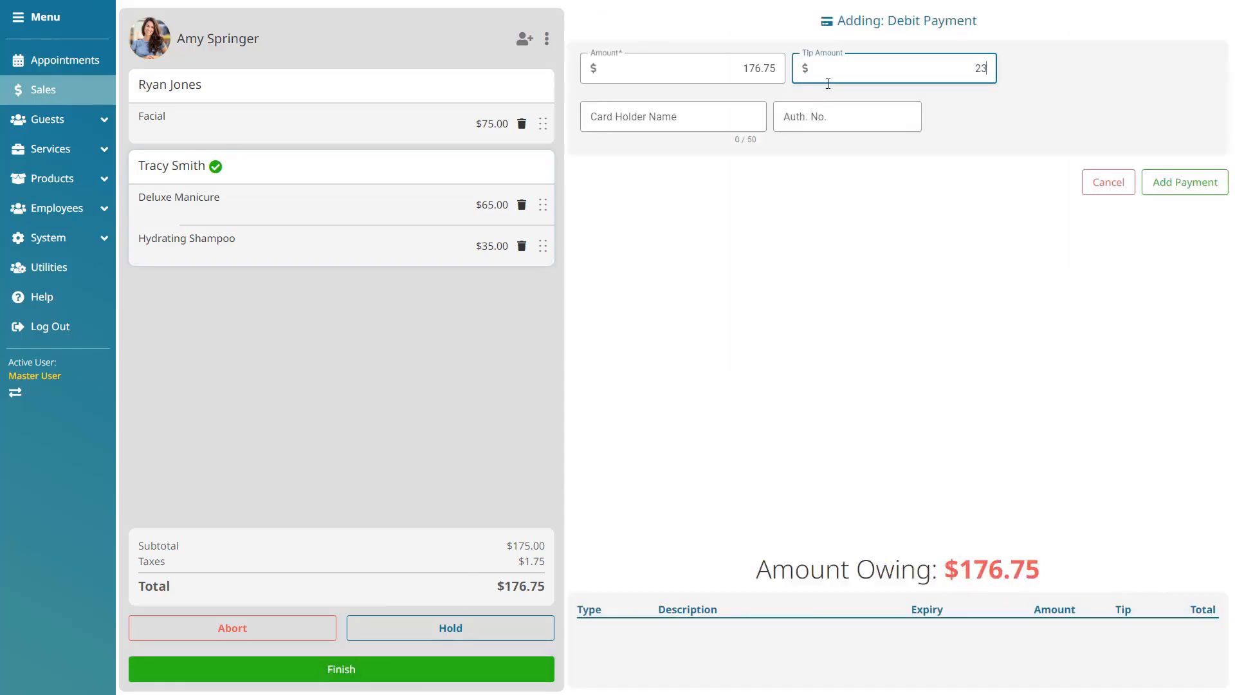
click(1223, 186)
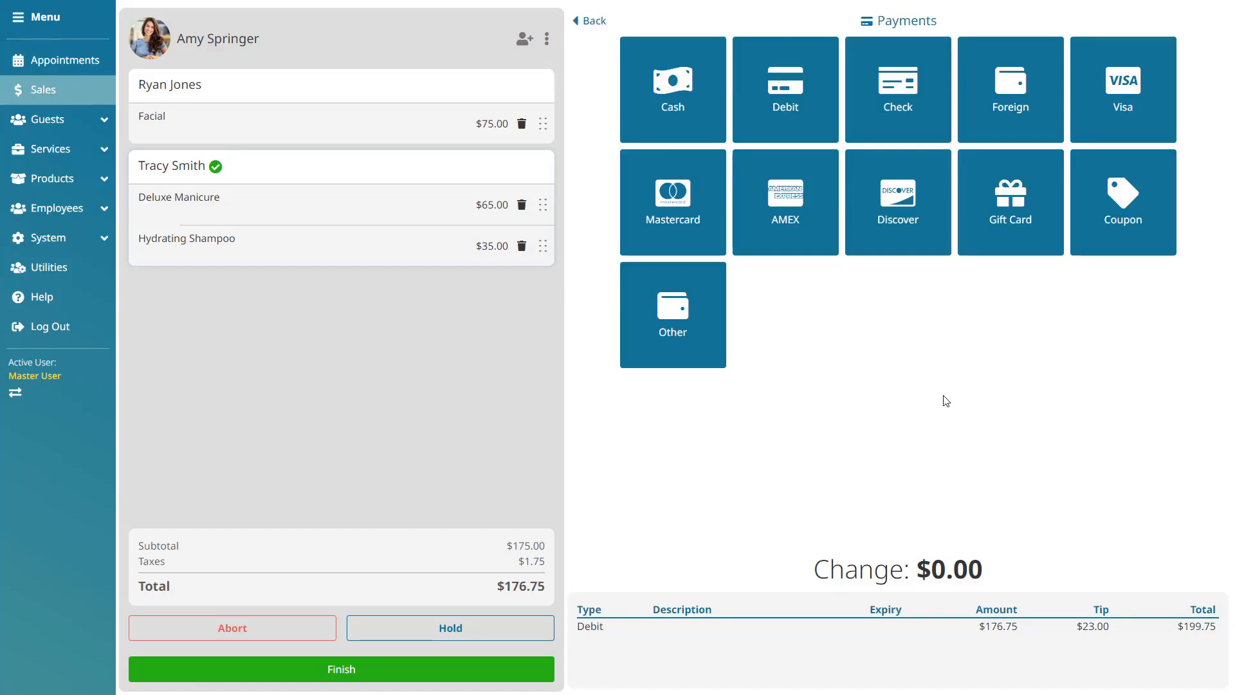
Finish the invoice and accept its summary with no cash tip and no next appointment booking
click(477, 677)
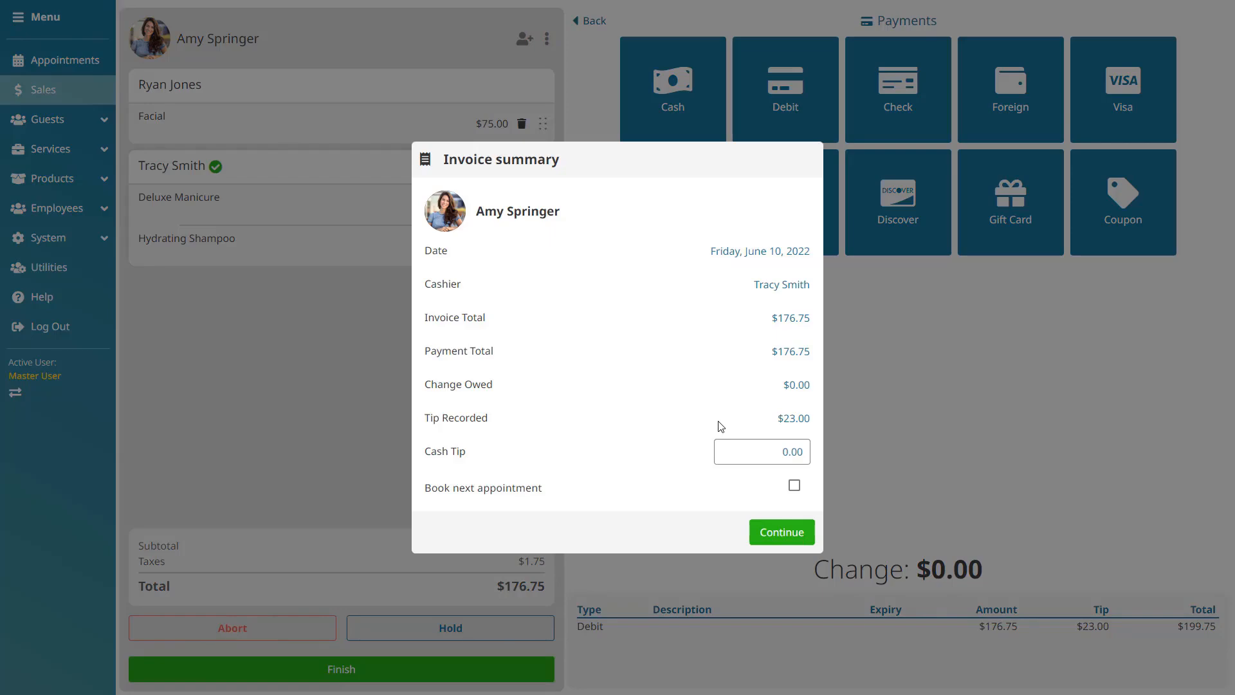
click(740, 451)
click(669, 475)
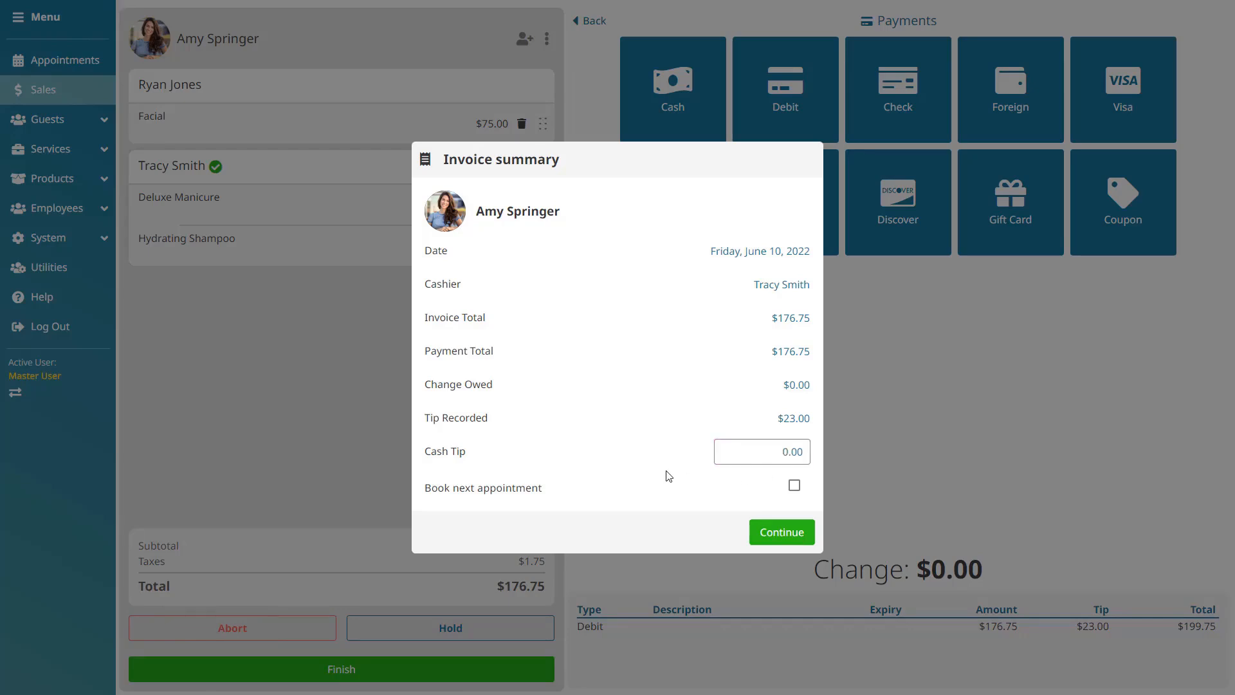
click(796, 487)
click(796, 485)
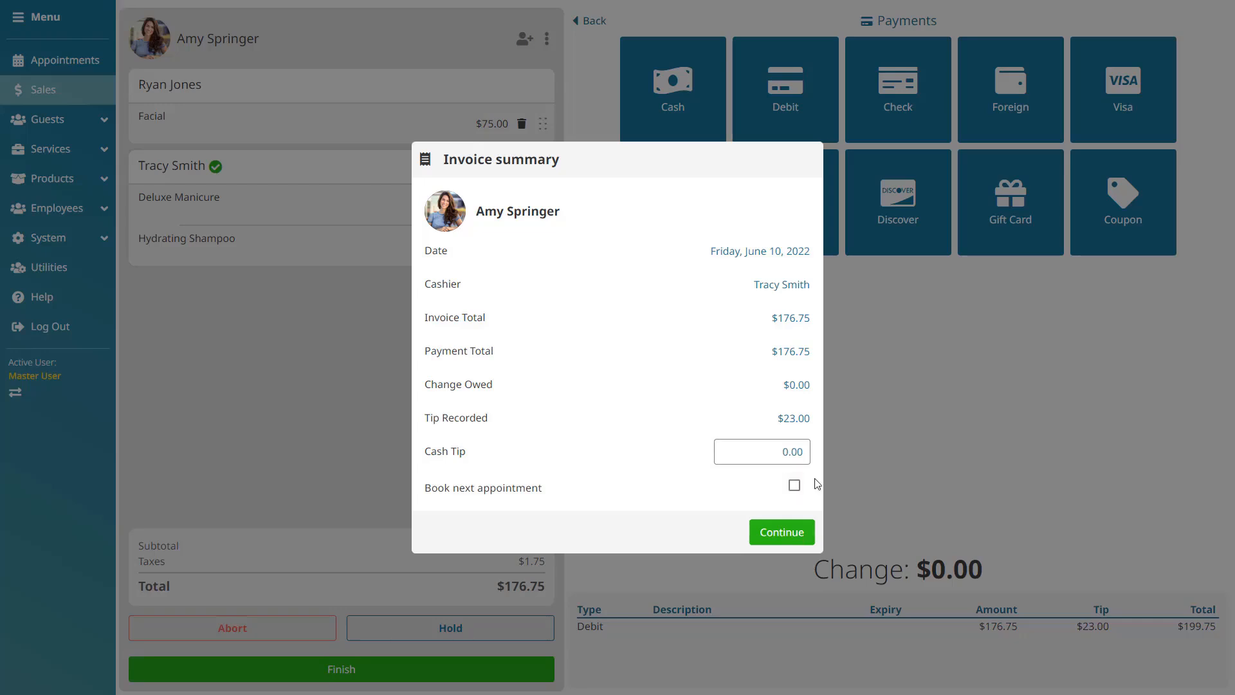
click(809, 531)
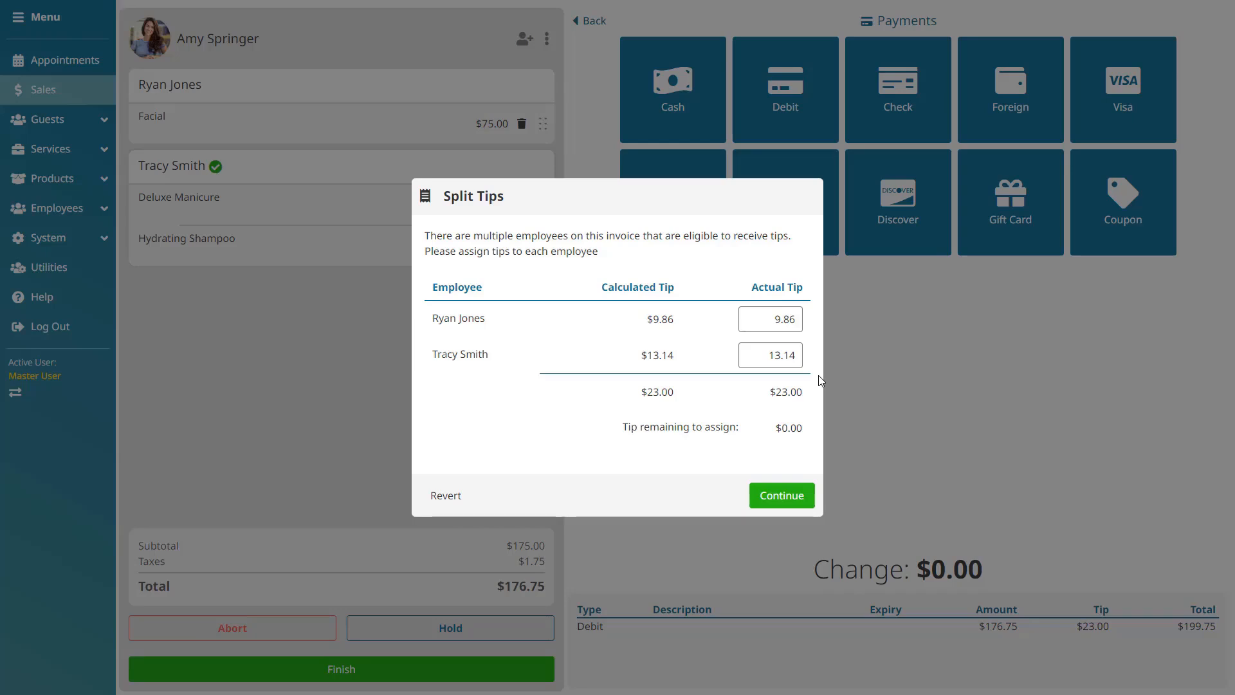
Review the actual tip amounts for both employees and accept the calculated tip split to complete the invoice
click(778, 319)
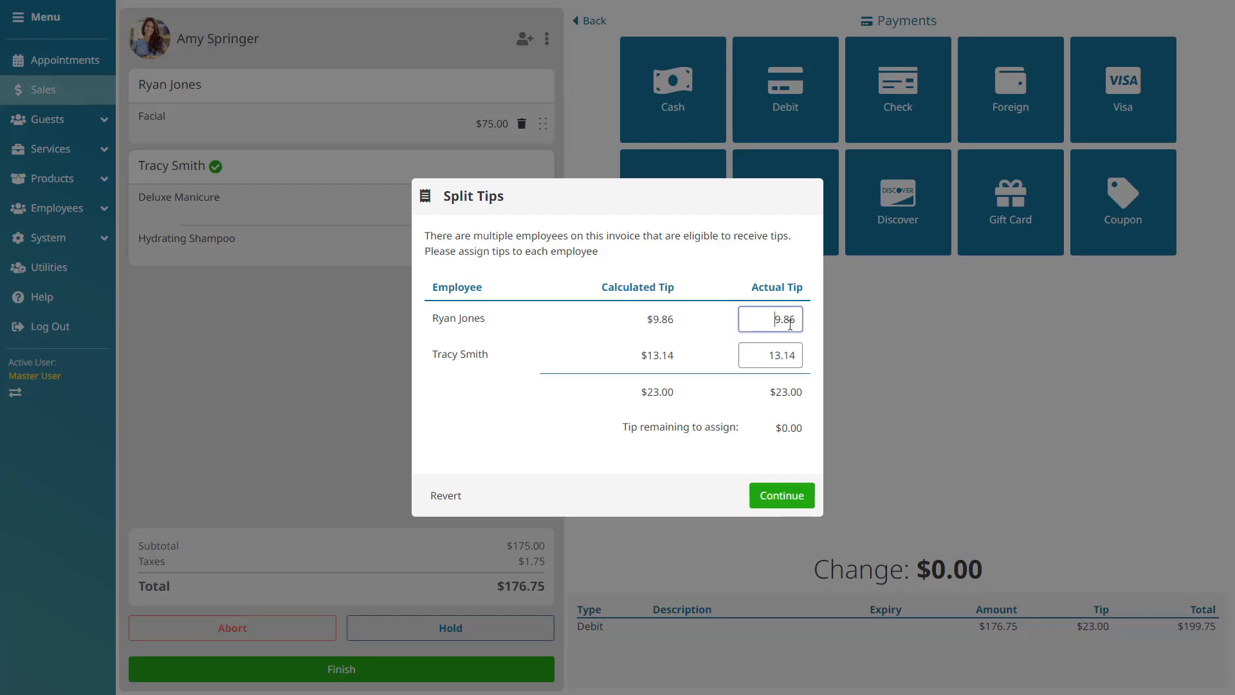
click(773, 356)
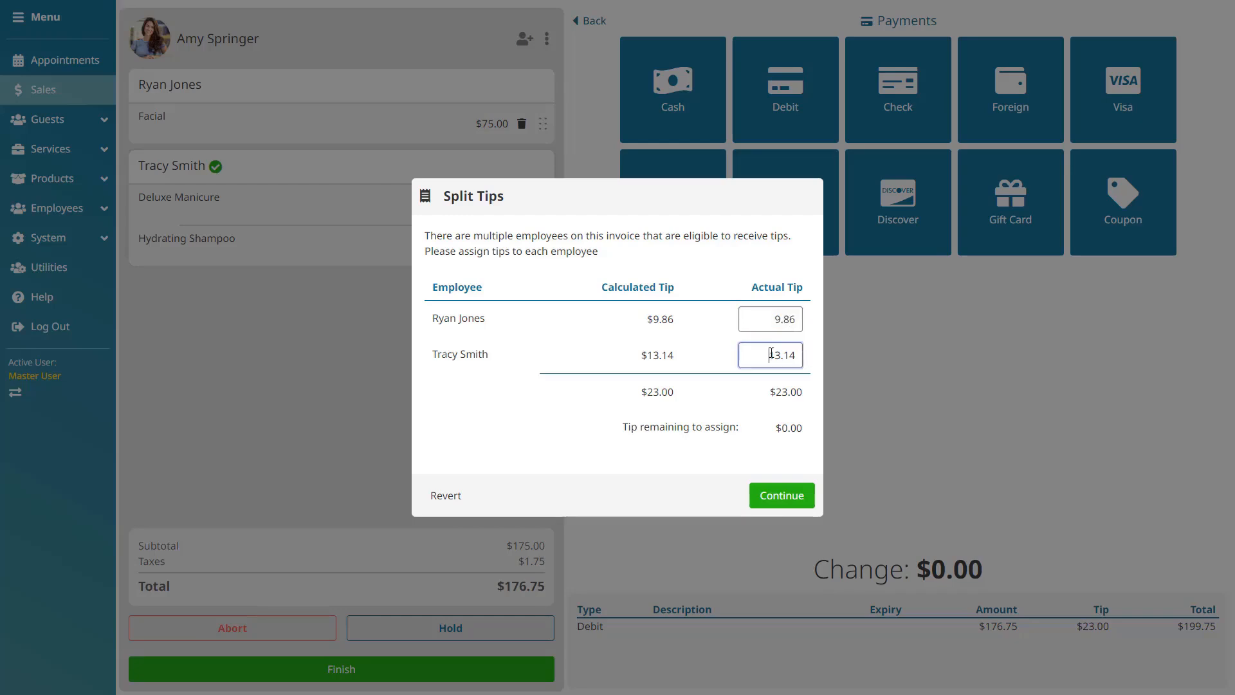
click(812, 431)
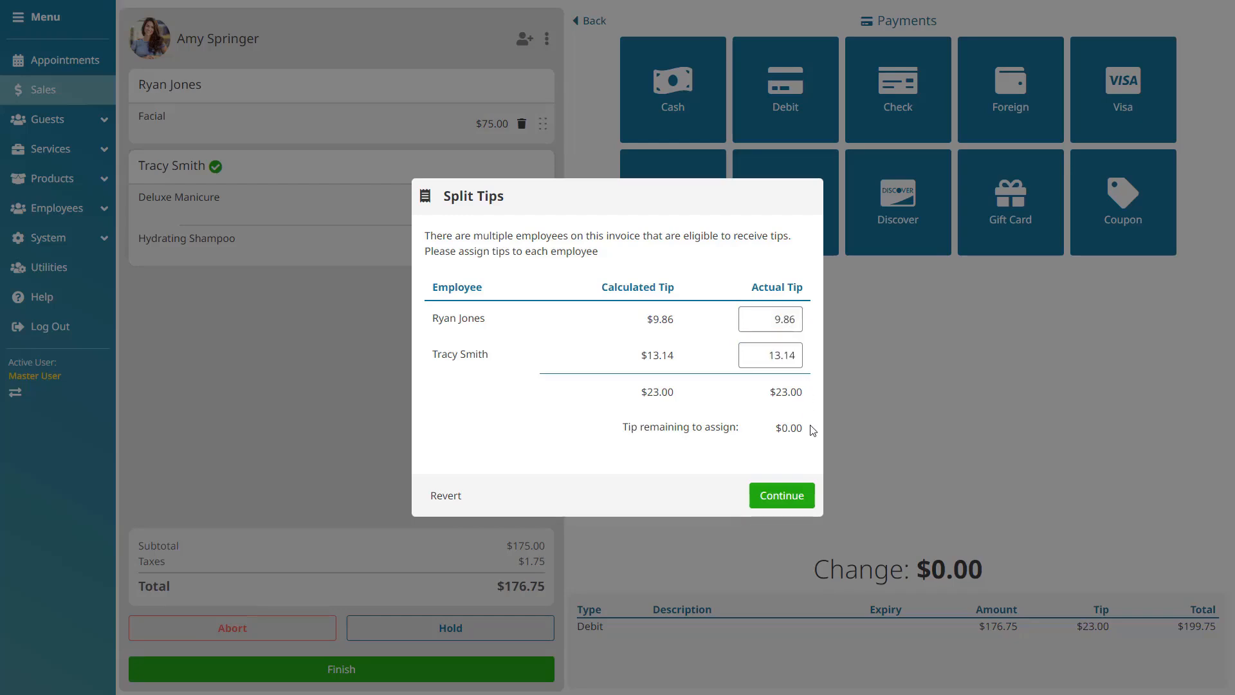
click(804, 497)
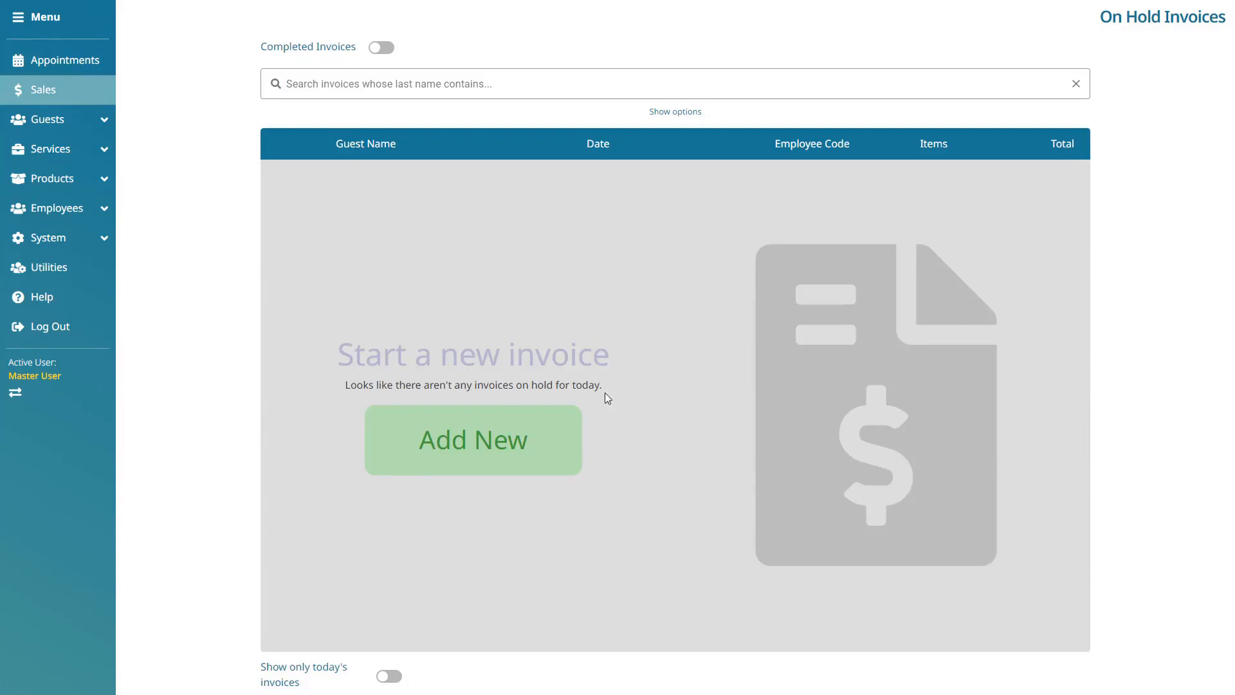
Open the appointment book, entering the employee PIN when required
click(109, 61)
text(••••)
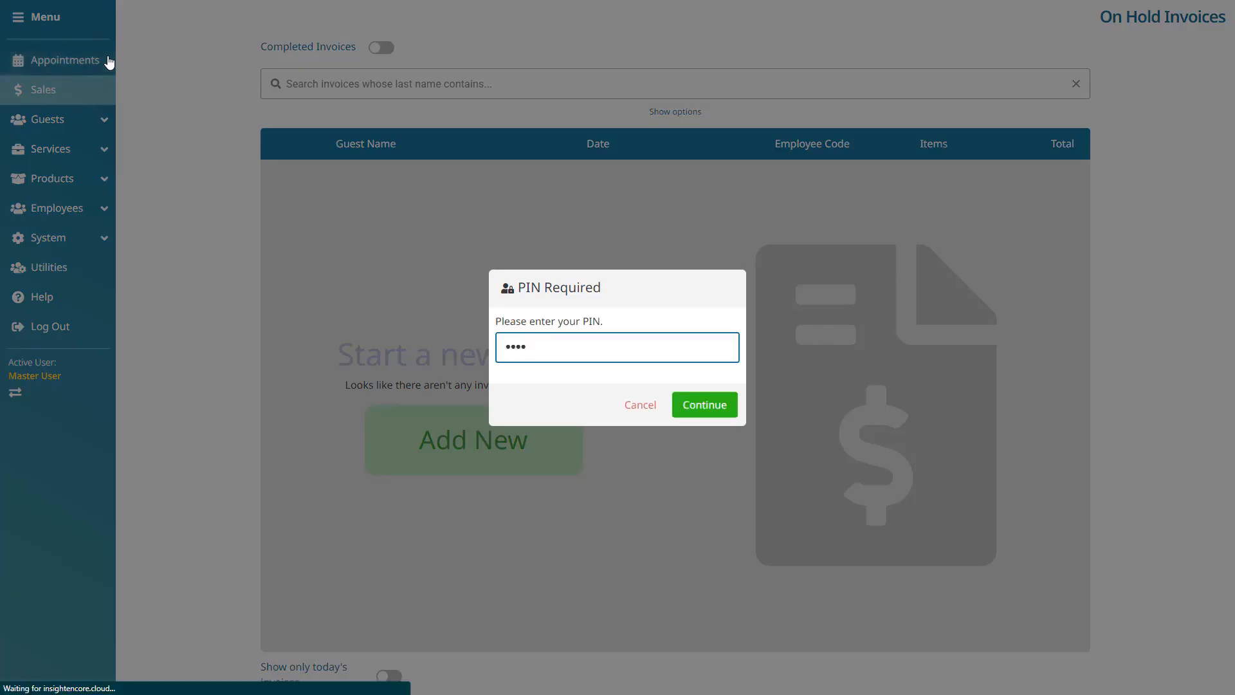
key(Return)
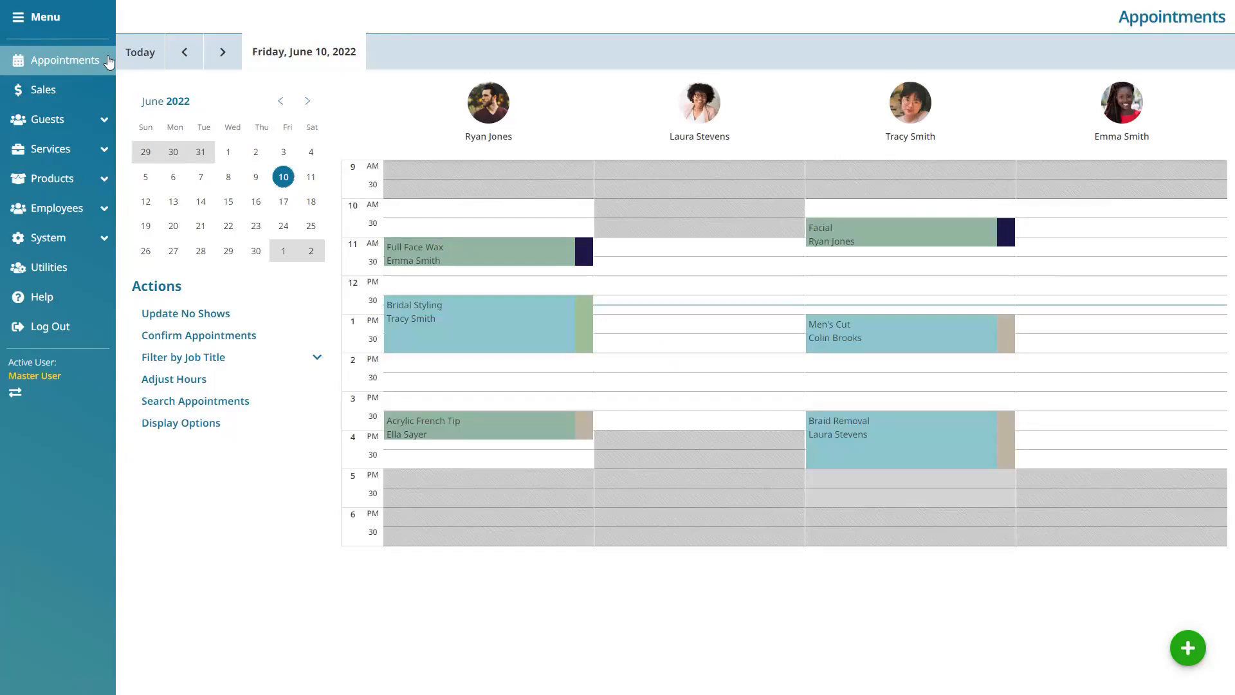
Start an invoice from the 1 PM Men's Cut appointment and enter the employee PIN
click(958, 341)
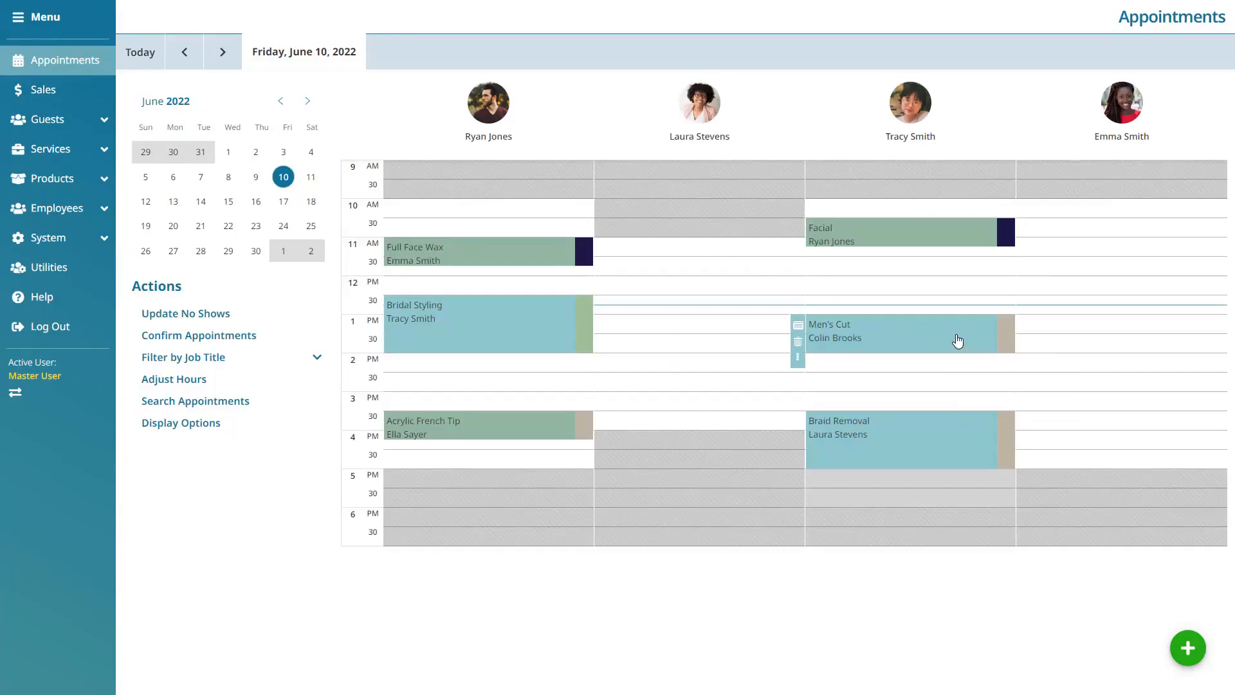
right_click(957, 341)
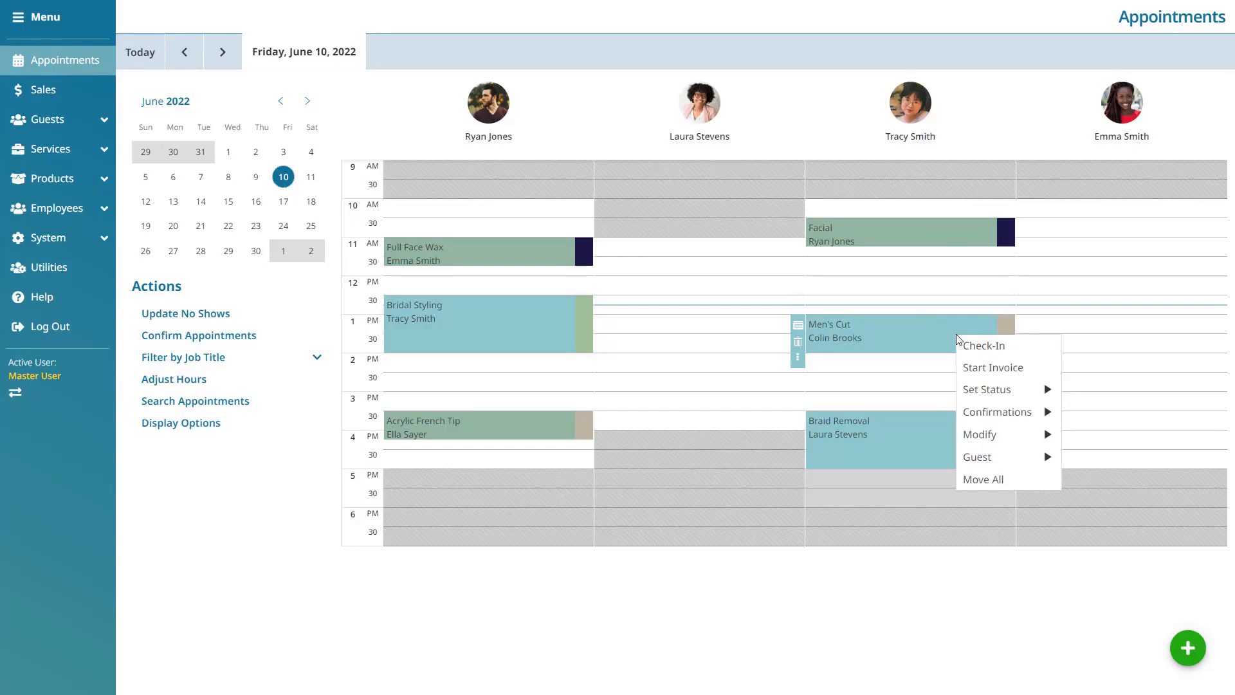
click(797, 357)
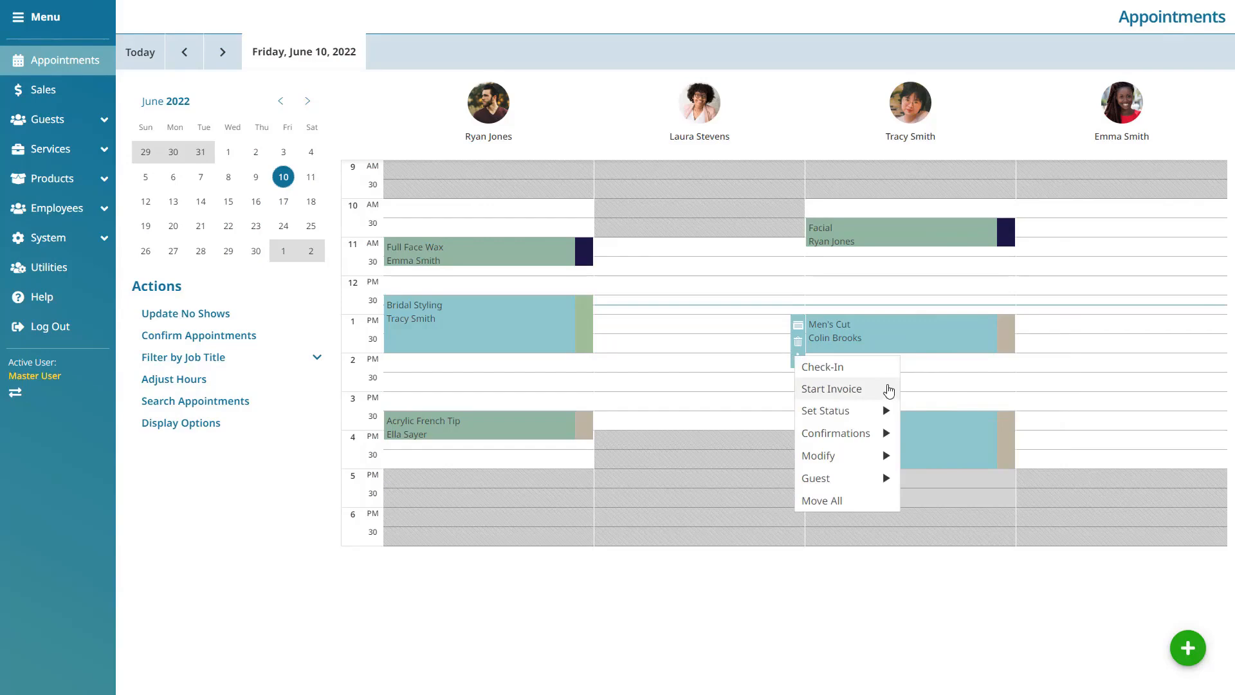
click(872, 387)
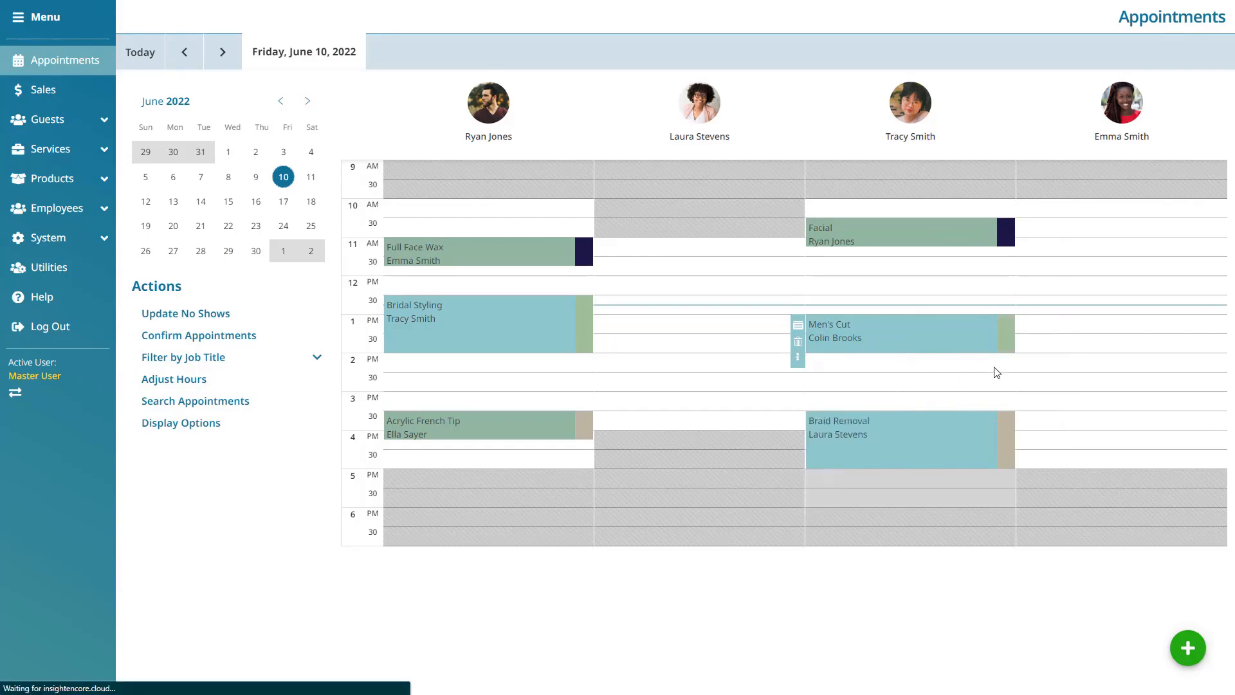
text(••••)
key(Return)
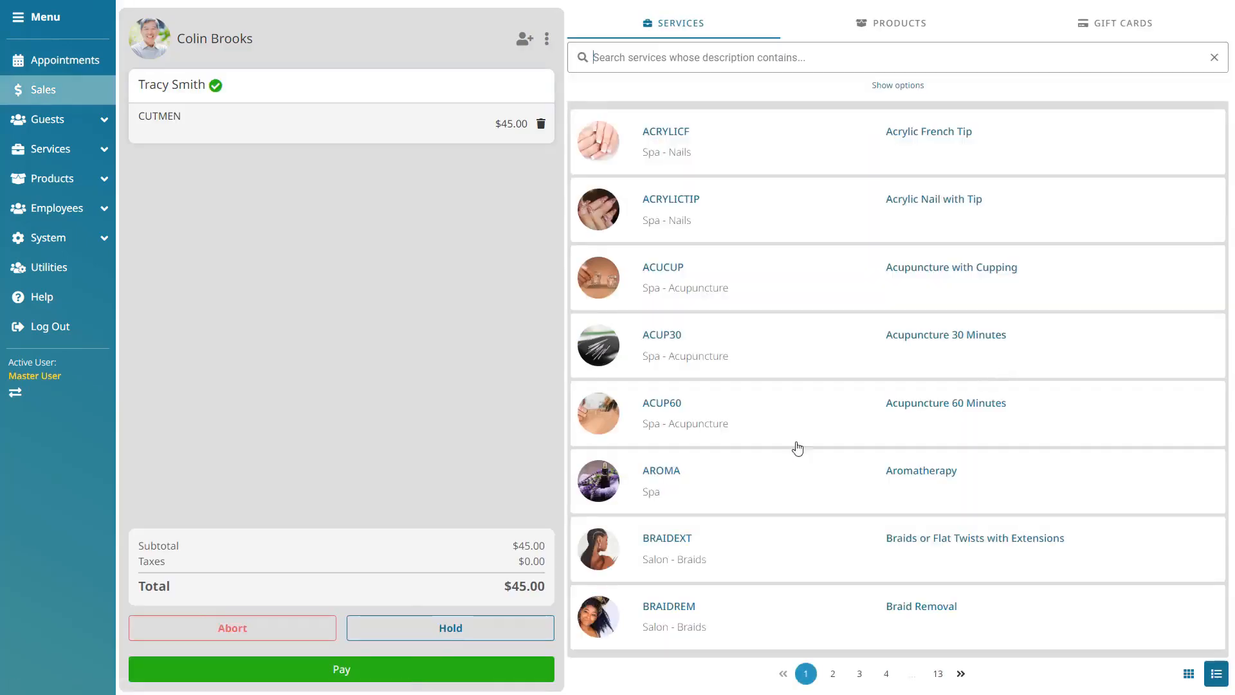
Add a cash payment of $45.00 to the Men's Cut invoice
click(483, 680)
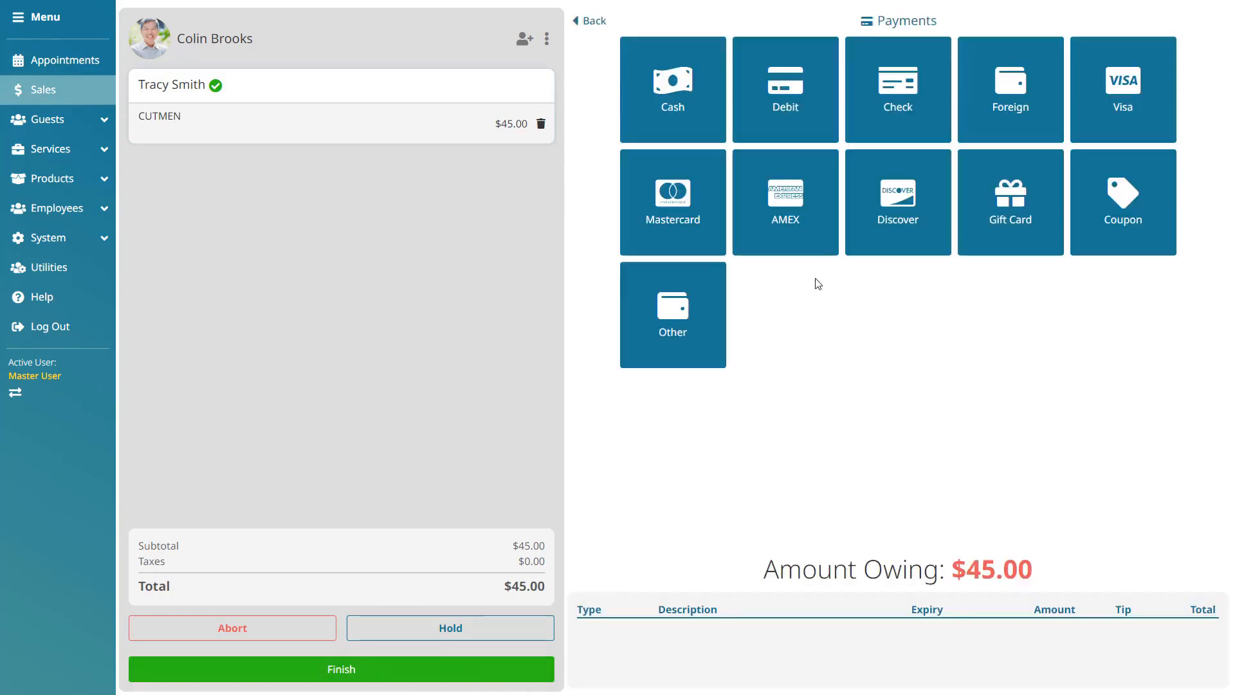
click(708, 99)
click(1181, 132)
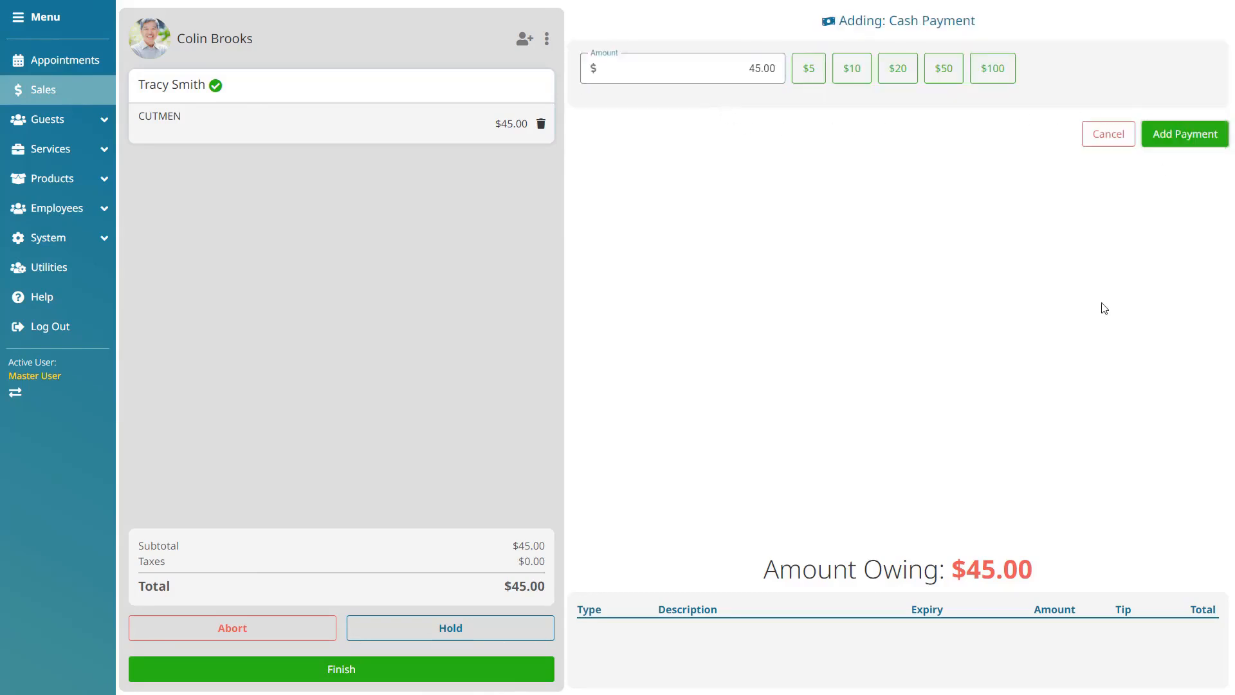
Finish the Men's Cut invoice with a $5 cash tip and without booking a next appointment
click(459, 671)
click(779, 449)
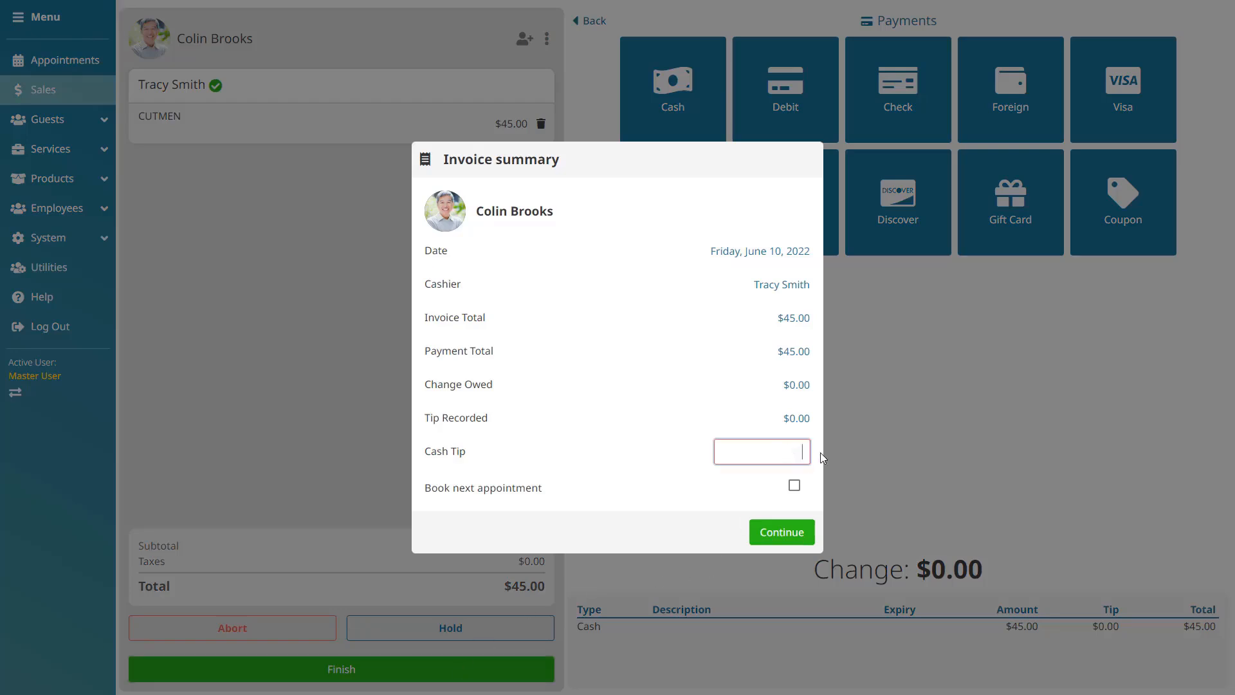
text(5)
click(650, 488)
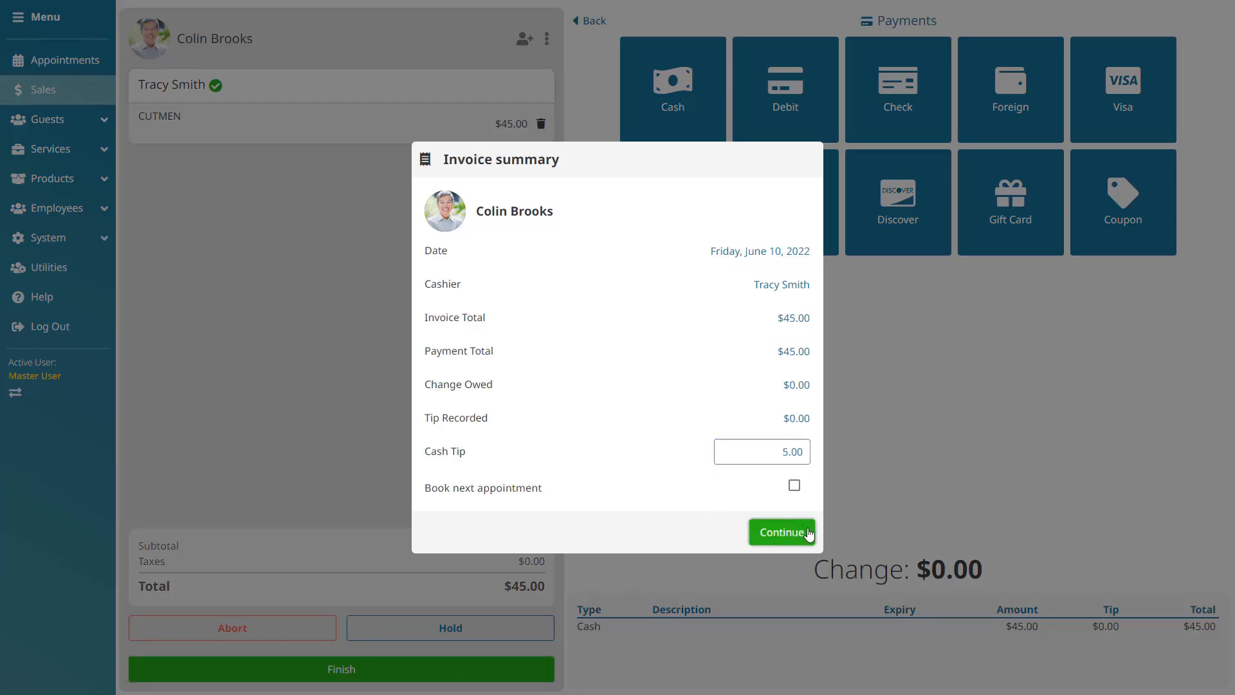
click(778, 531)
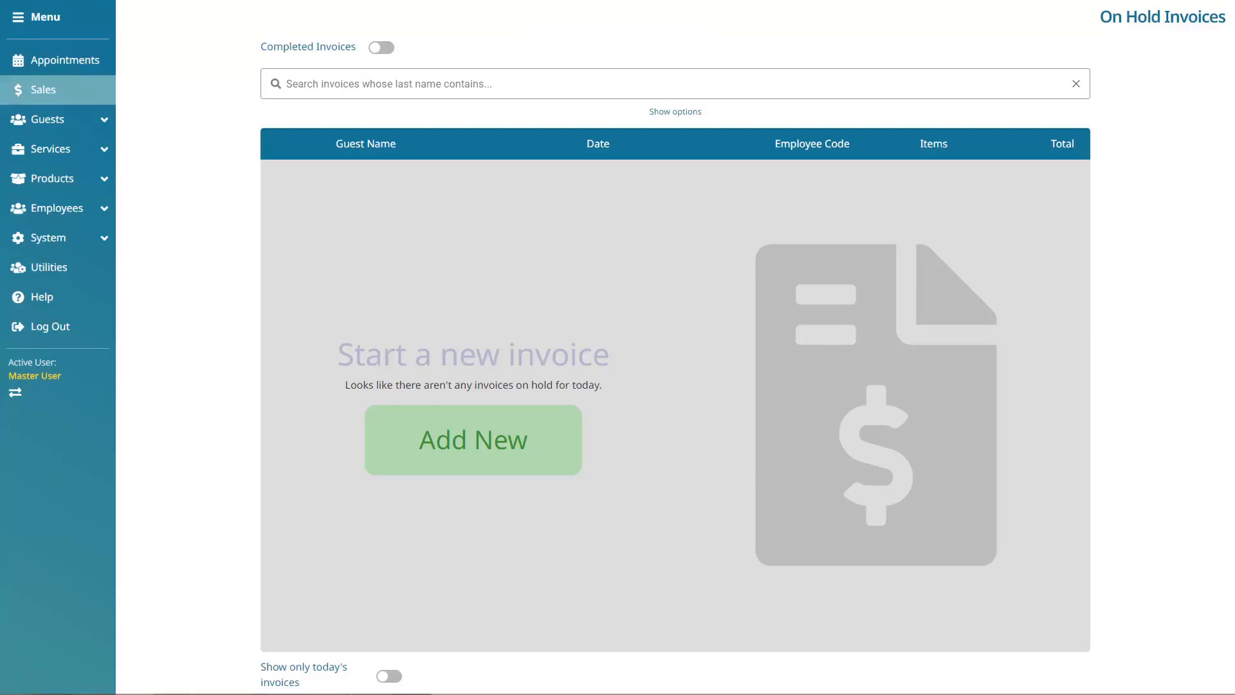